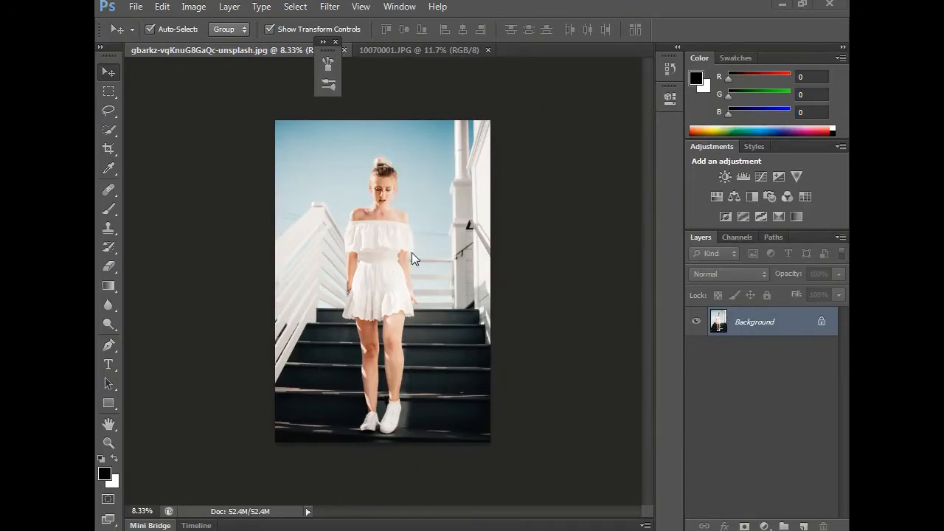
- Examine the woman's photo from her face down to her shoes, and look over the staircase photo 10070001.JPG
click(374, 272)
scroll(385, 236, up, 3)
scroll(389, 143, up, 6)
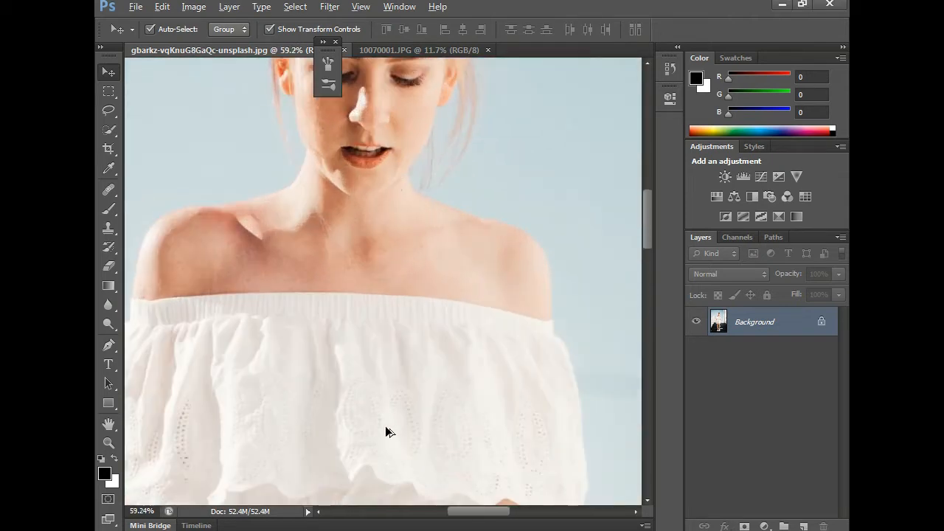
scroll(384, 467, down, 10)
scroll(374, 383, down, 6)
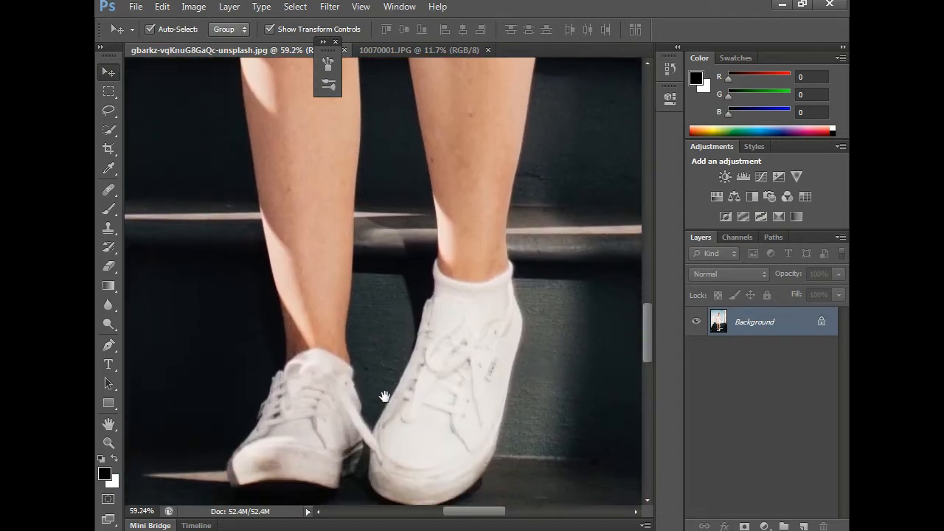
scroll(387, 322, down, 7)
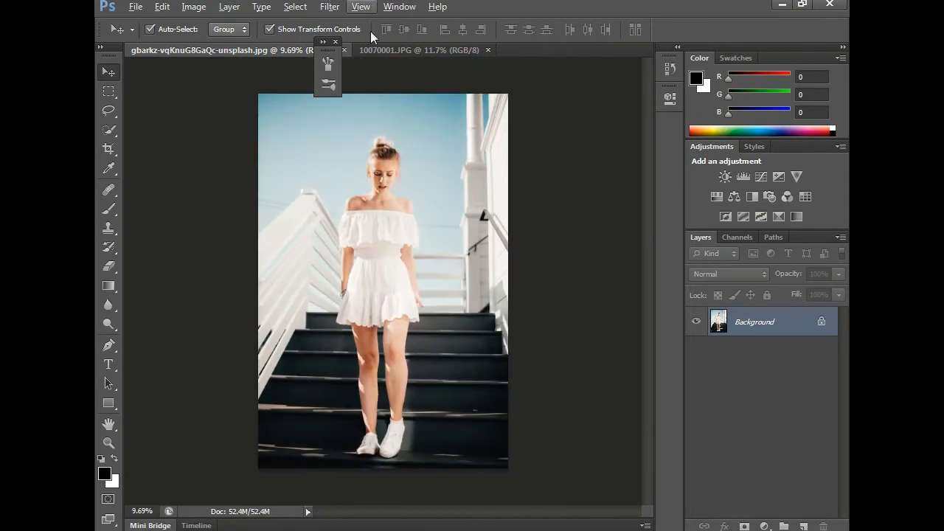
click(383, 51)
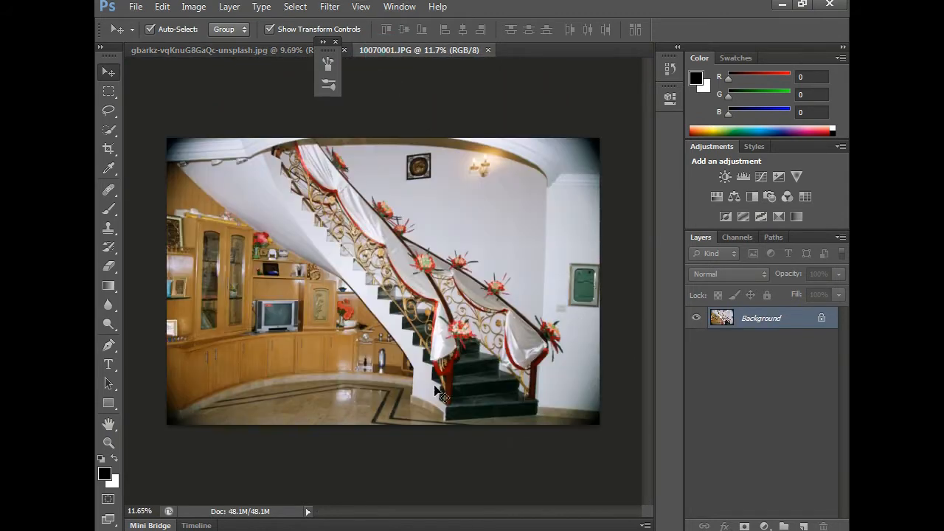
click(223, 50)
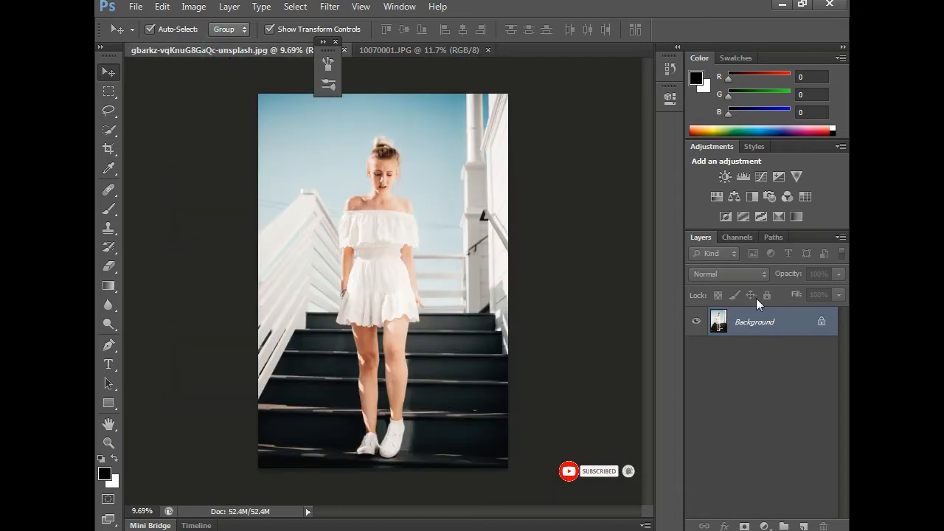
- Convert the woman photo's Background into the editable Layer 0 and duplicate it as Layer 0 copy
double_click(763, 324)
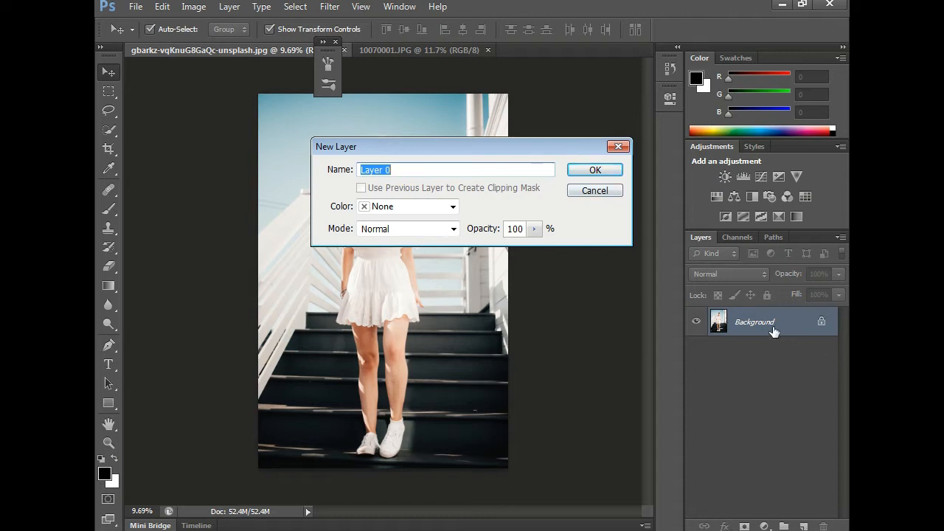
click(596, 171)
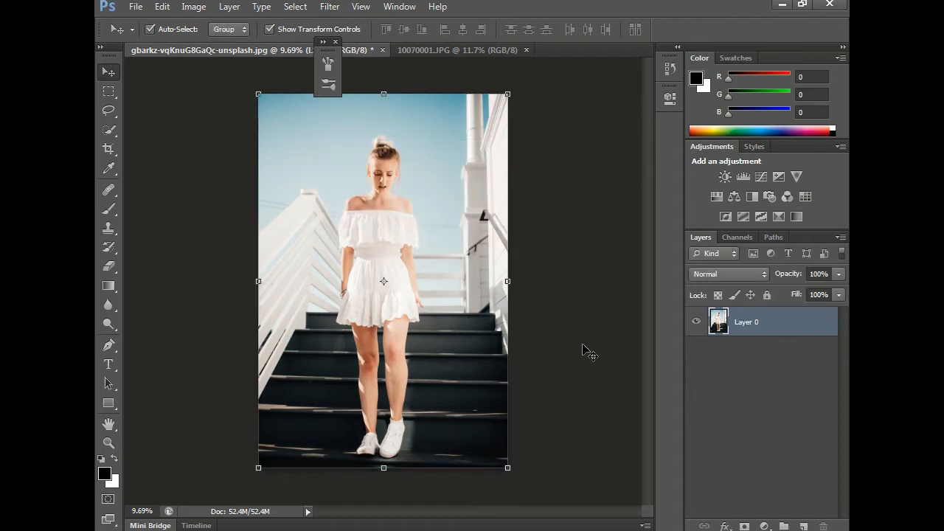
right_click(749, 327)
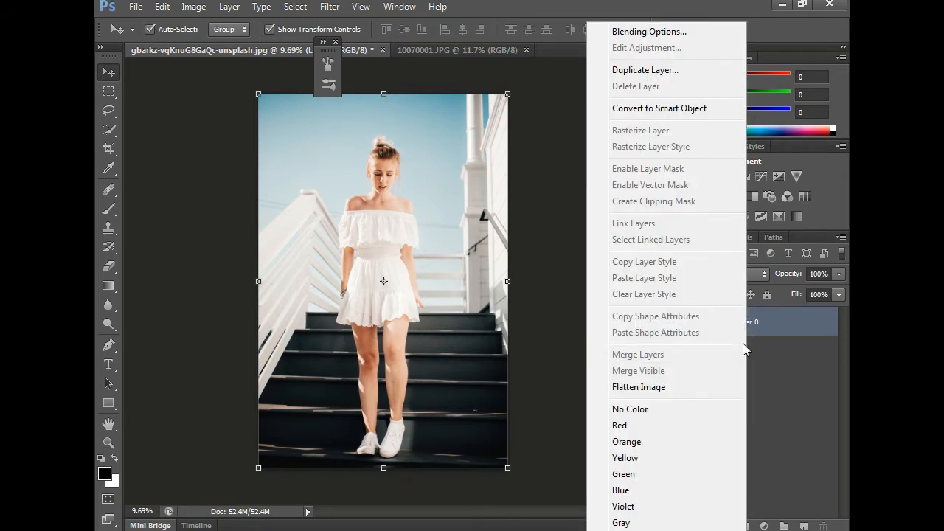
click(636, 70)
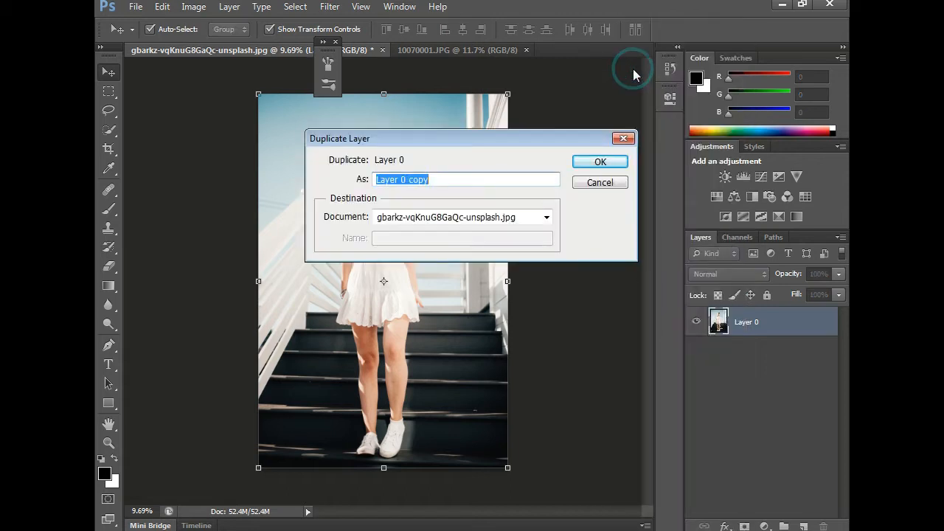
click(602, 164)
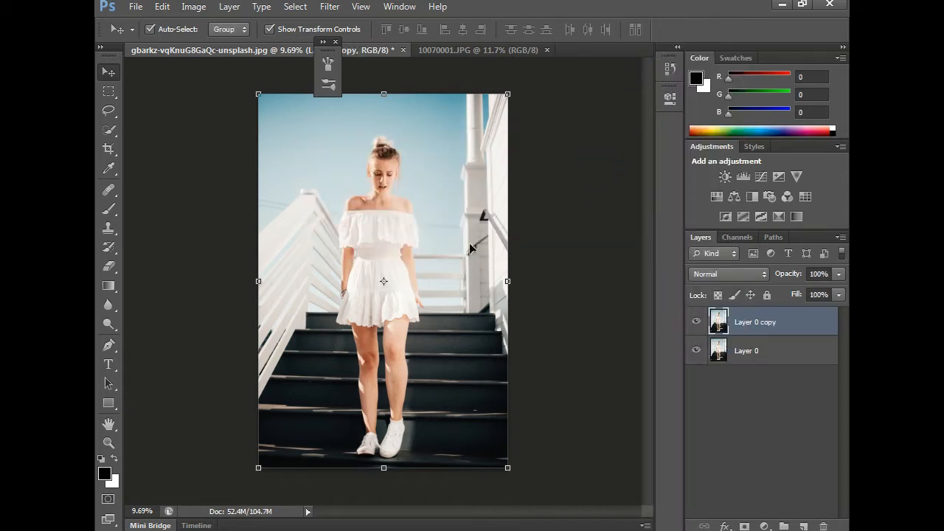
- Select the sky and white railing on the left side of the woman with the Quick Selection tool
click(110, 130)
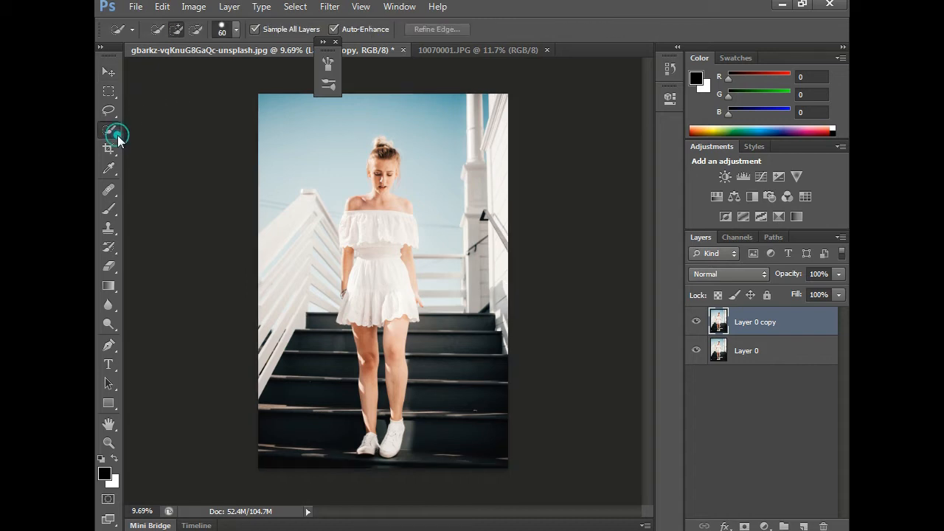
right_click(115, 136)
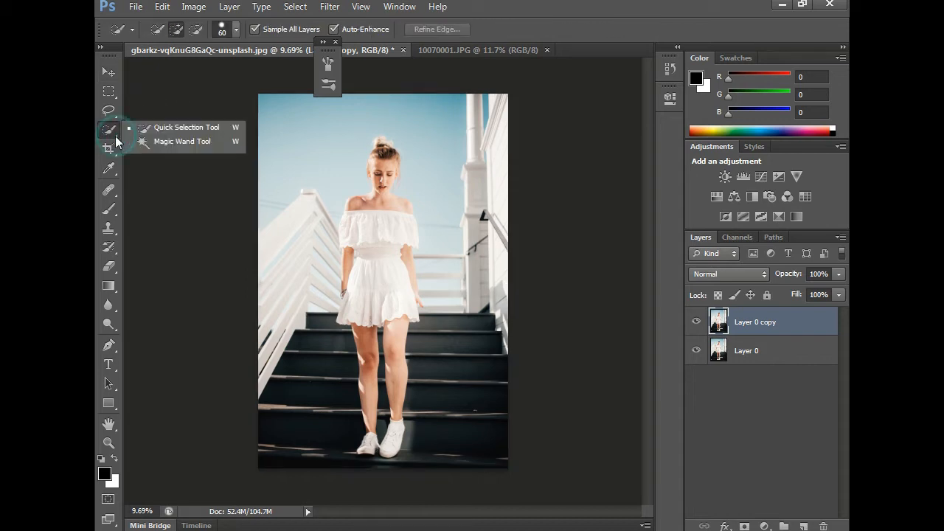
click(172, 127)
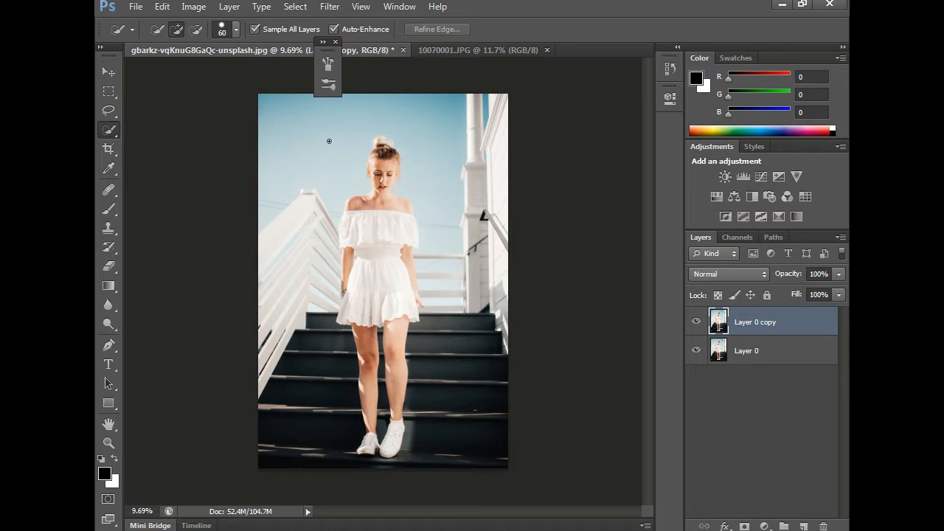
scroll(329, 141, up, 5)
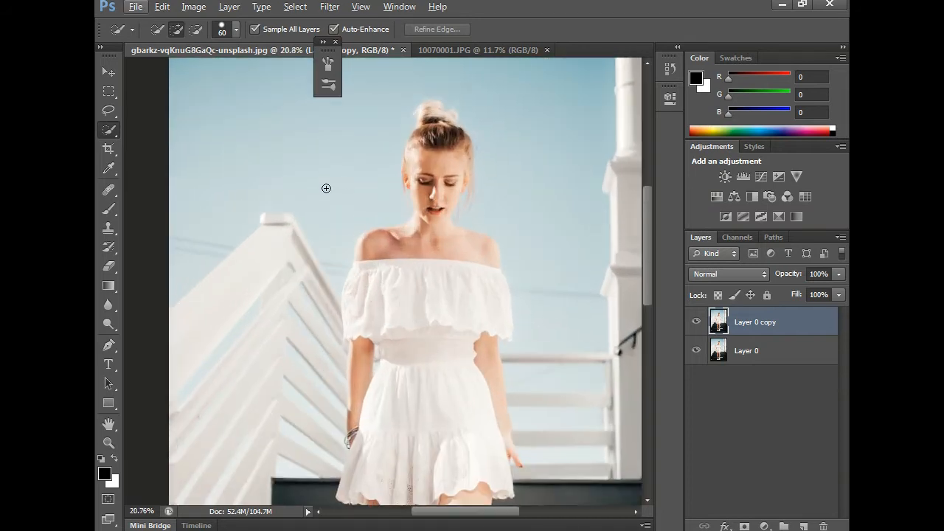
mouse_move(365, 112)
mouse_down()
mouse_move(285, 203)
mouse_move(239, 284)
mouse_move(289, 265)
mouse_up()
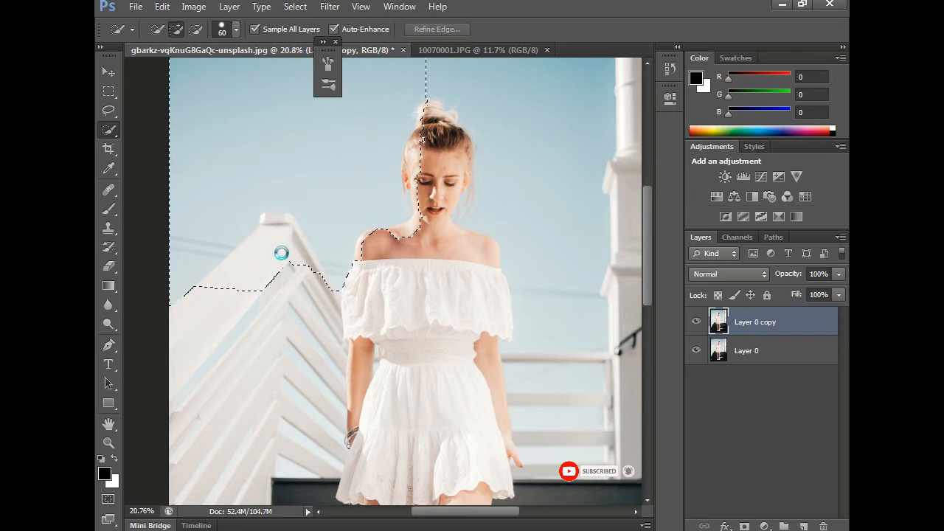
drag(280, 306, 301, 158)
mouse_move(305, 121)
mouse_down()
mouse_move(298, 387)
mouse_move(323, 312)
mouse_up()
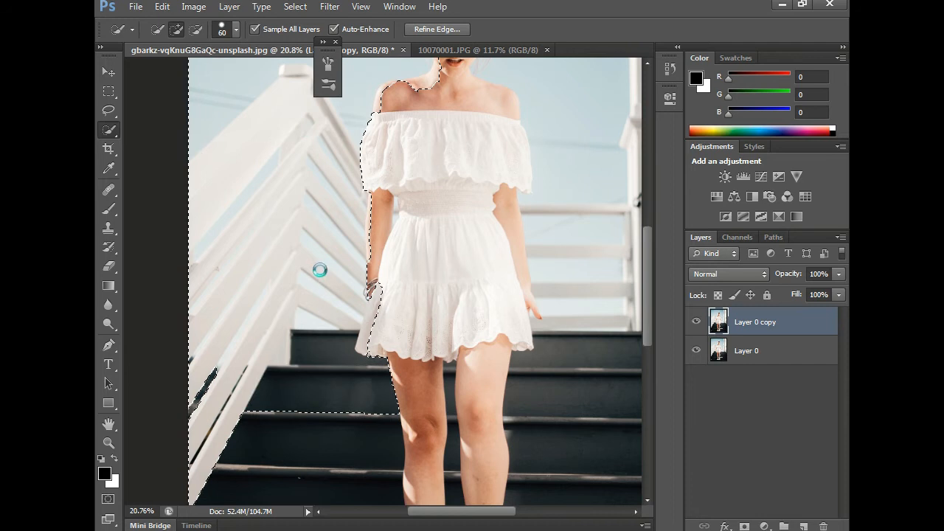
- Extend the selection over the dark stairs left of the woman's legs down to her shoes, including the railing gap
drag(318, 447, 318, 310)
drag(328, 257, 329, 472)
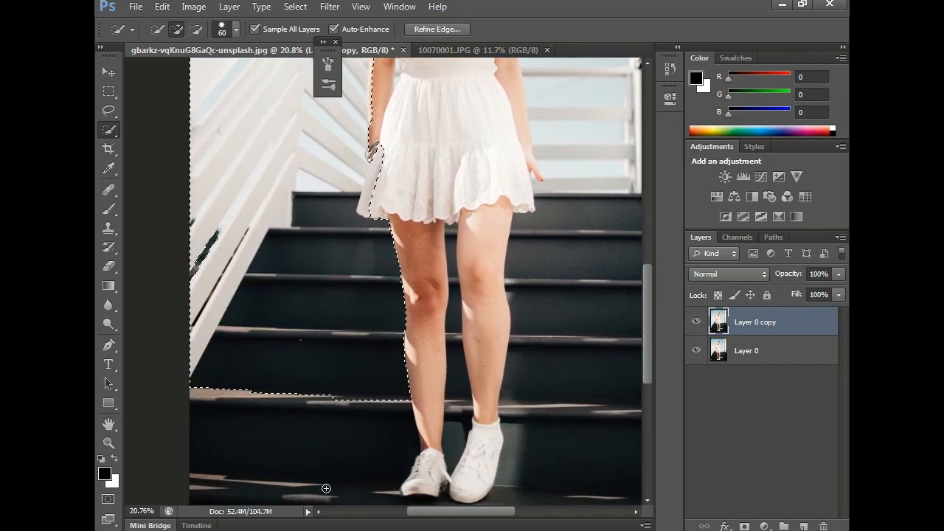
click(355, 444)
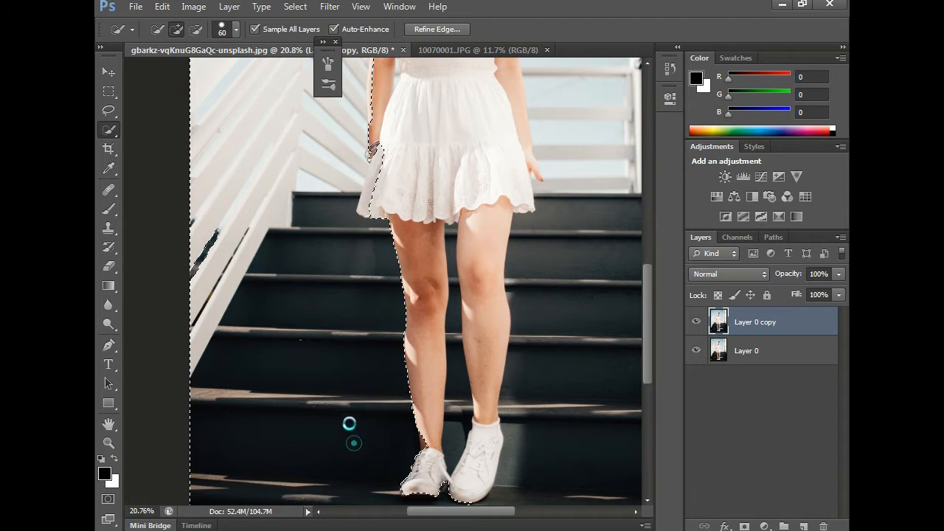
mouse_move(213, 217)
mouse_down()
mouse_move(203, 288)
mouse_move(206, 234)
mouse_up()
click(341, 414)
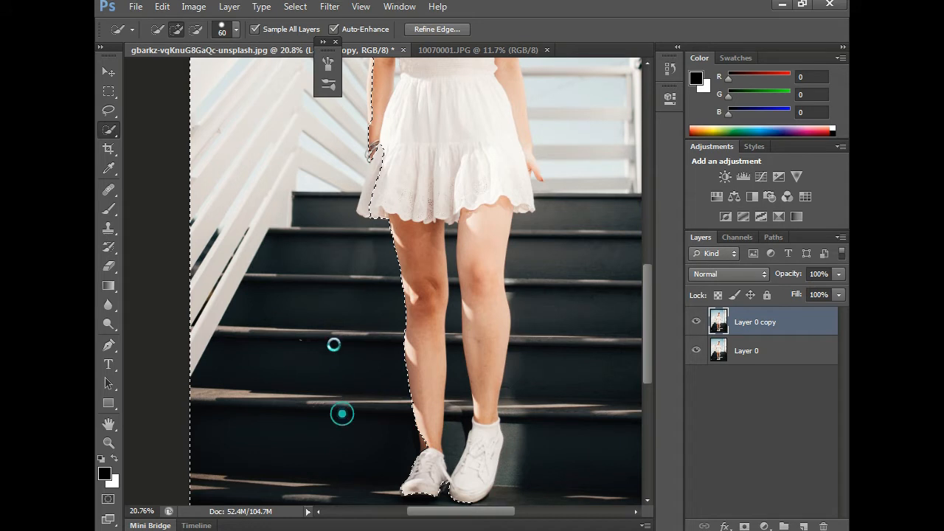
click(363, 432)
- Extend the selection beneath the shoes and up the lower stairs on the right side of the woman's legs
drag(362, 432, 349, 333)
drag(540, 369, 381, 387)
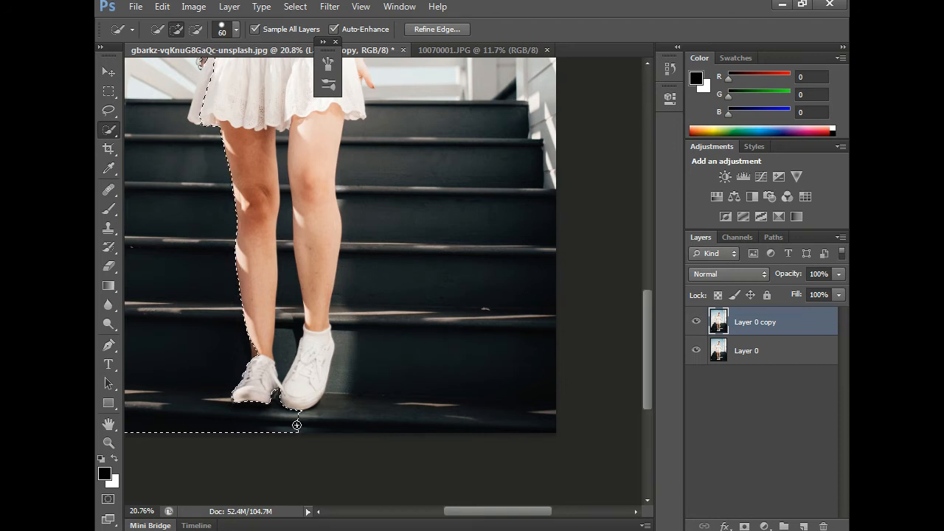
drag(436, 380, 460, 350)
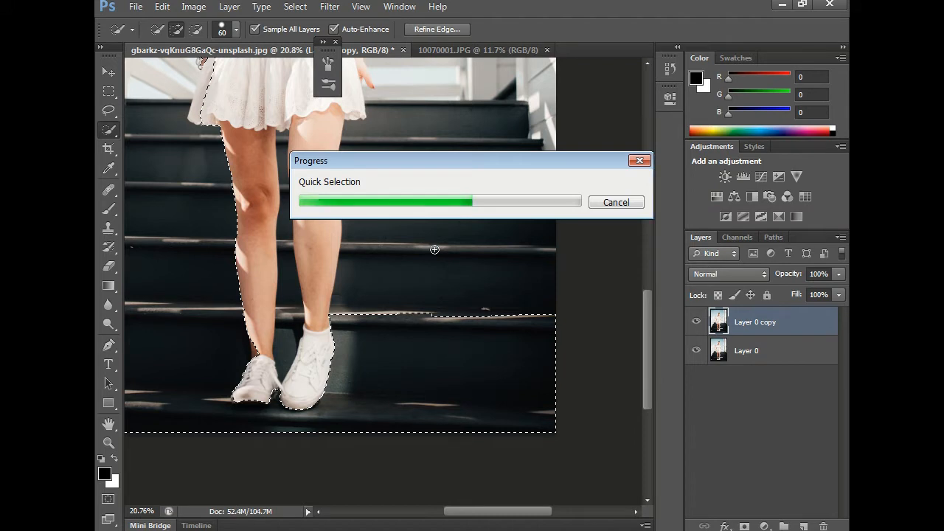
drag(432, 316, 449, 176)
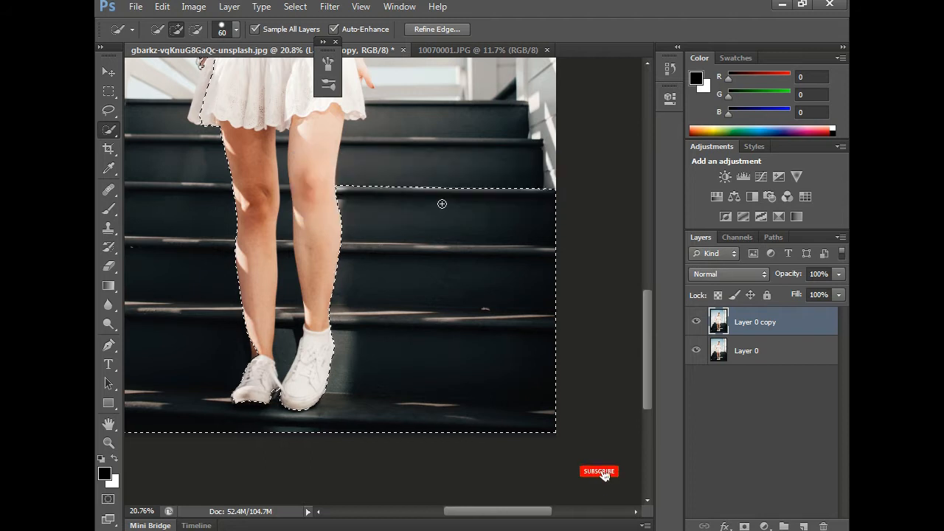
drag(447, 140, 445, 196)
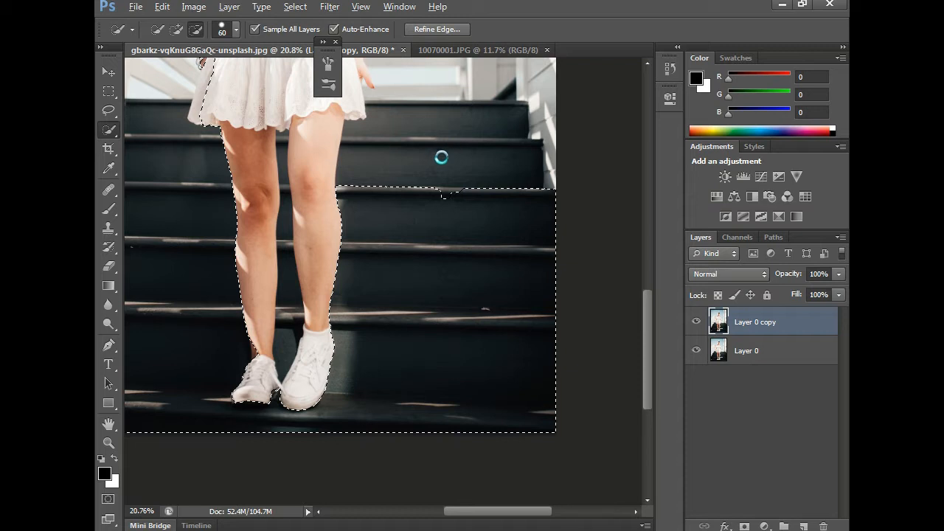
- Add the upper stairs, sky, pillar and wall on the right side to the background selection, filling leftover gaps
scroll(425, 173, down, 2)
scroll(426, 169, down, 1)
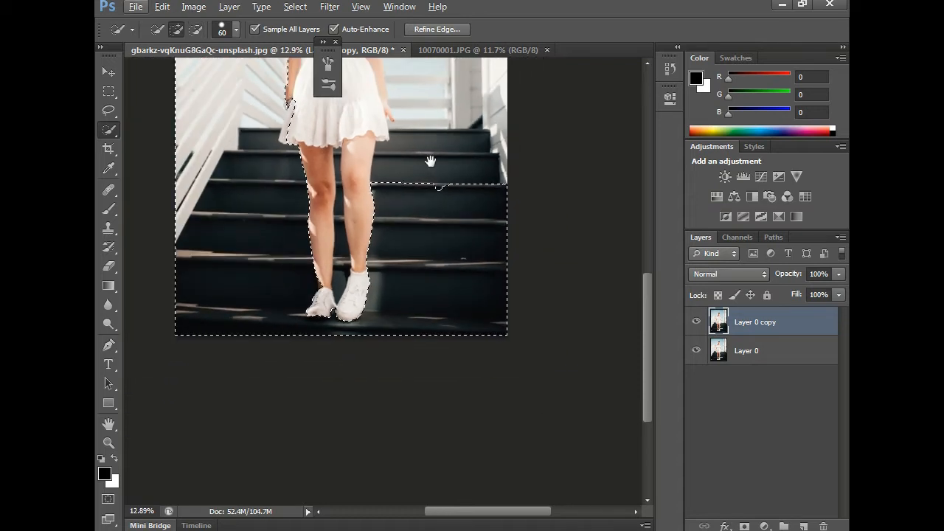
scroll(430, 118, up, 5)
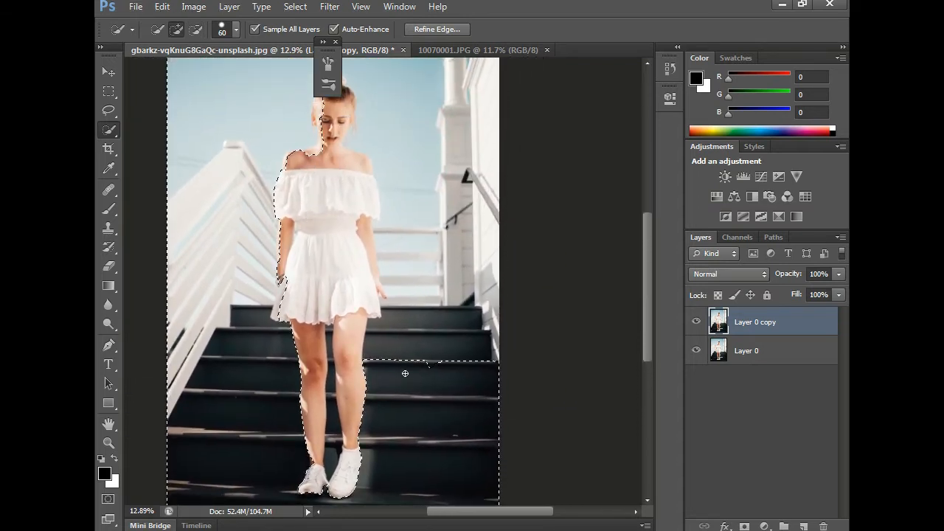
mouse_move(401, 379)
mouse_down()
mouse_move(430, 348)
mouse_move(448, 168)
mouse_up()
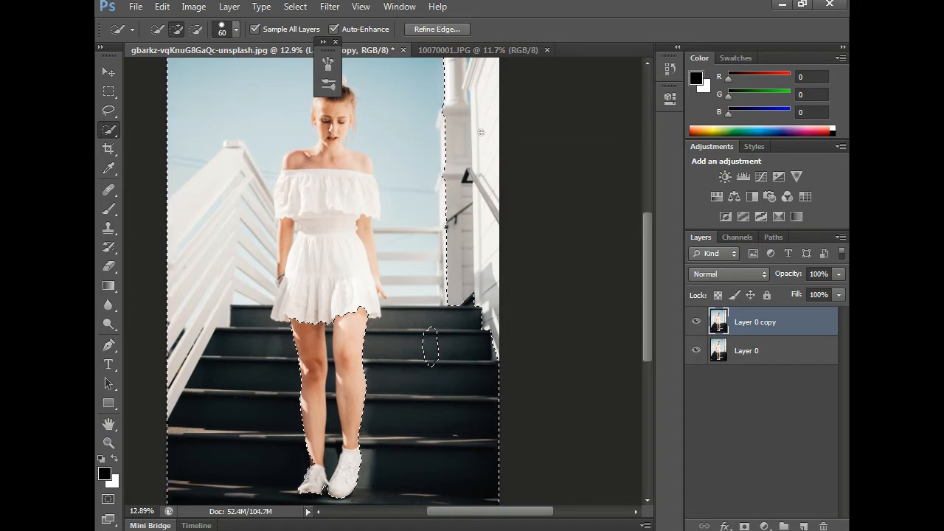
drag(436, 367, 436, 333)
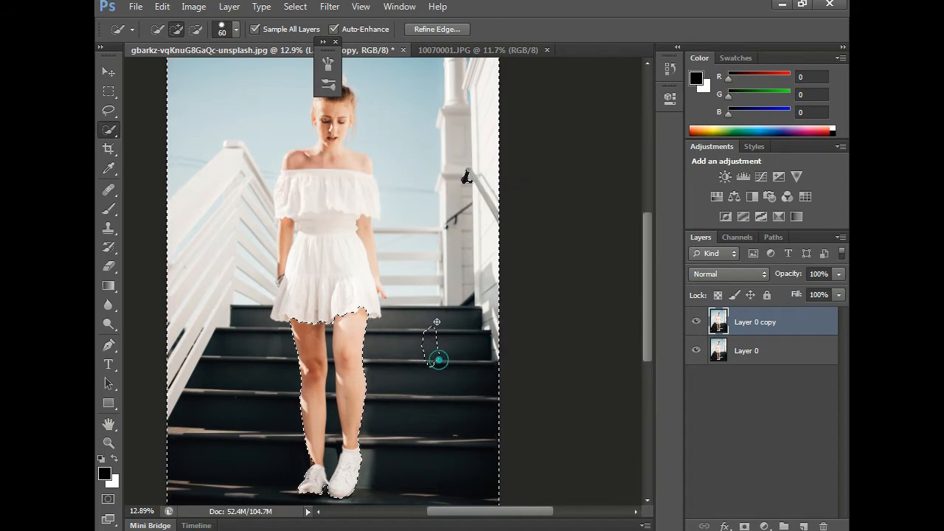
mouse_move(428, 374)
mouse_down()
mouse_move(441, 343)
mouse_move(429, 304)
mouse_up()
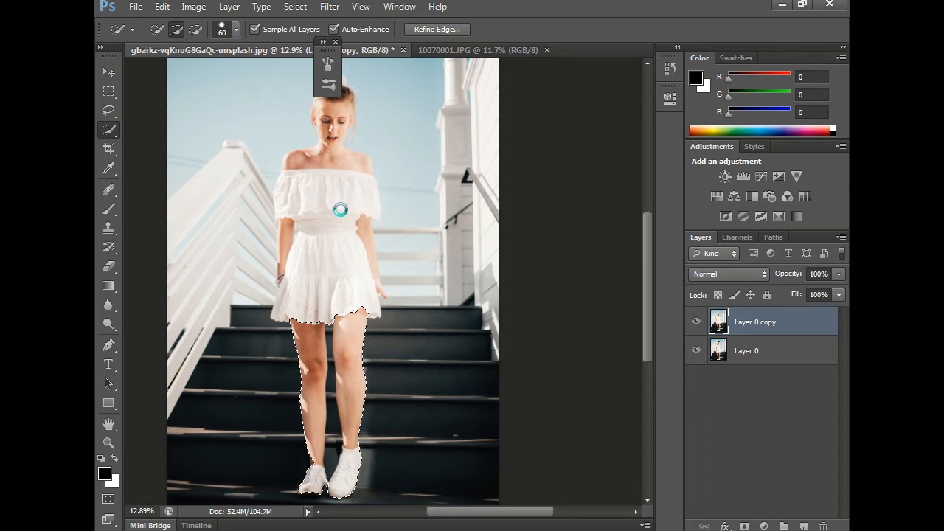
- Subtract the woman's dress, chest and head from the background selection with the Quick Selection tool
mouse_move(341, 187)
mouse_down()
mouse_move(342, 287)
mouse_move(351, 172)
mouse_up()
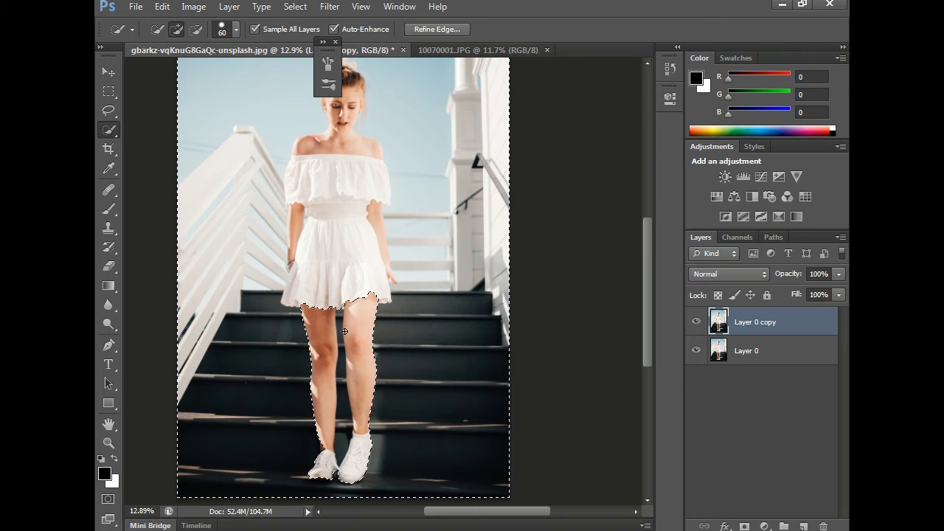
key(alt)
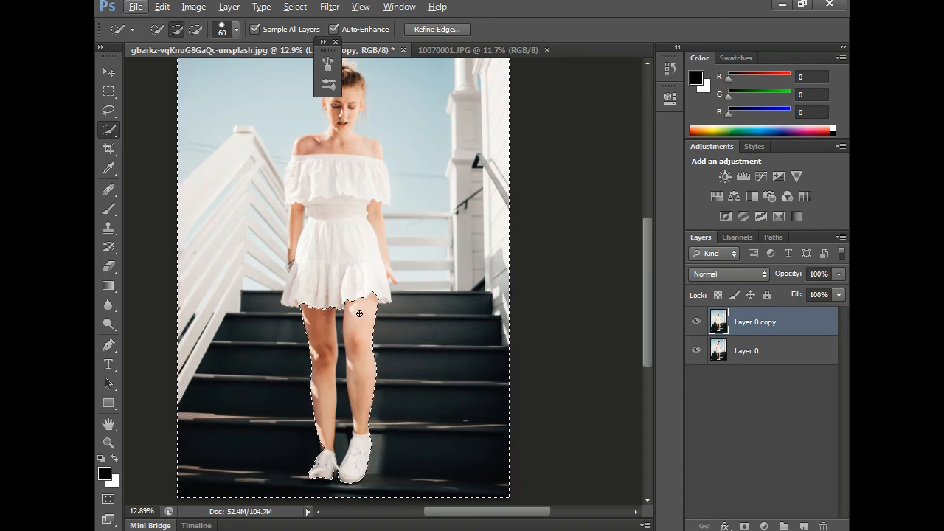
scroll(360, 314, up, 2)
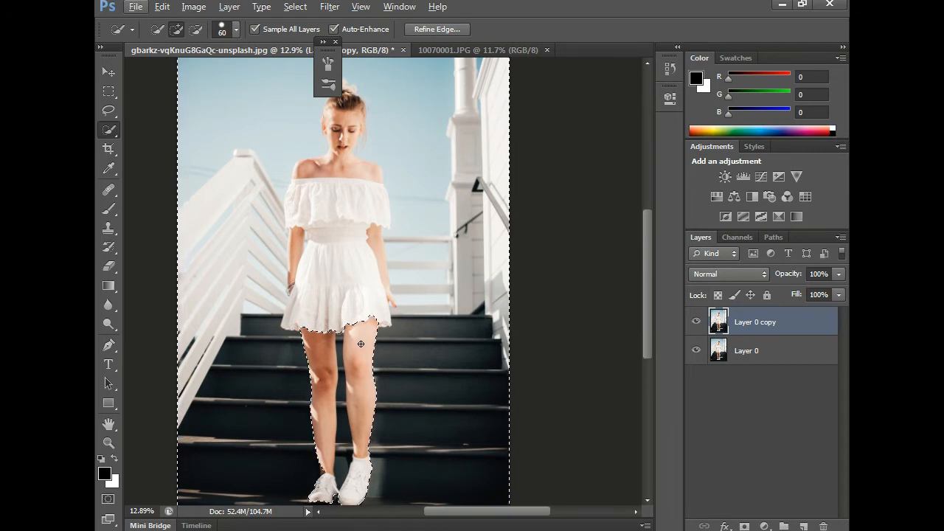
key(alt)
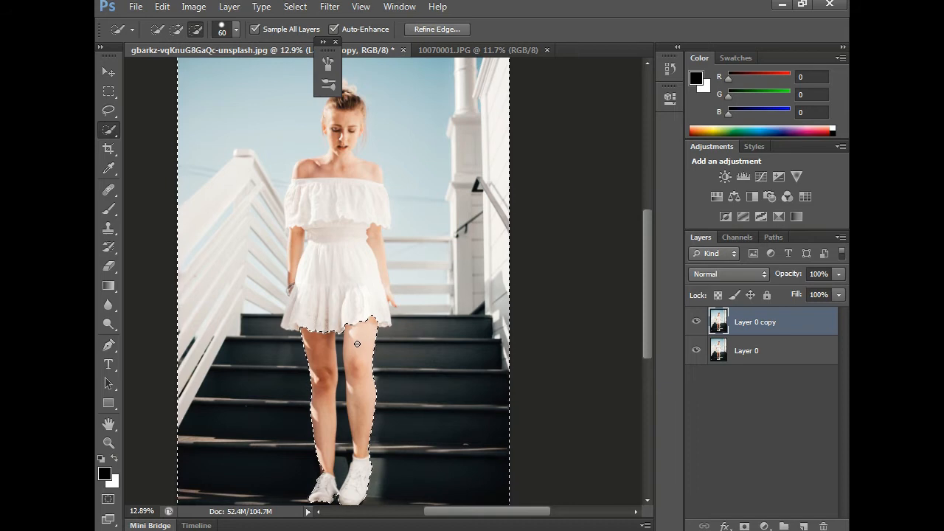
mouse_move(356, 306)
mouse_down()
mouse_move(360, 190)
mouse_move(343, 150)
mouse_move(346, 109)
mouse_move(337, 105)
mouse_up()
click(329, 115)
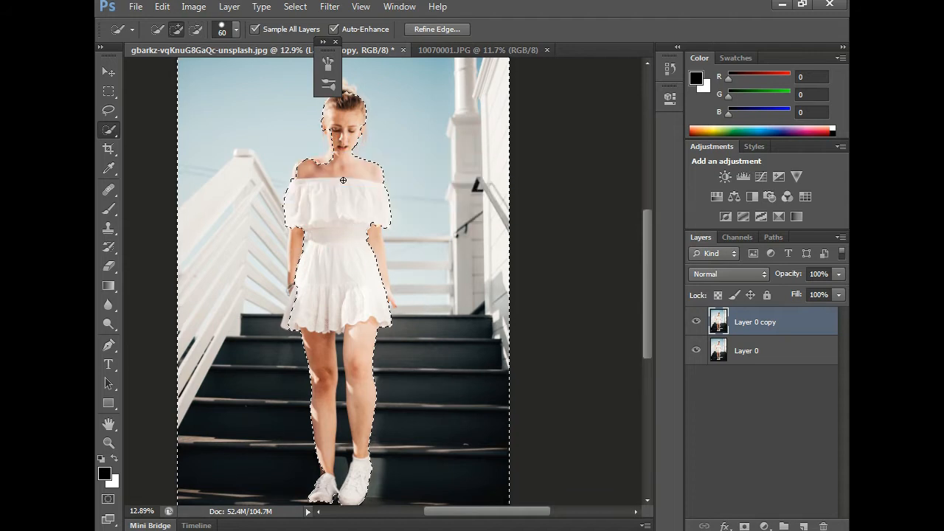
- Subtract the leftover parts of the neck, cheek and left-side shoulder from the background selection
drag(345, 172, 349, 273)
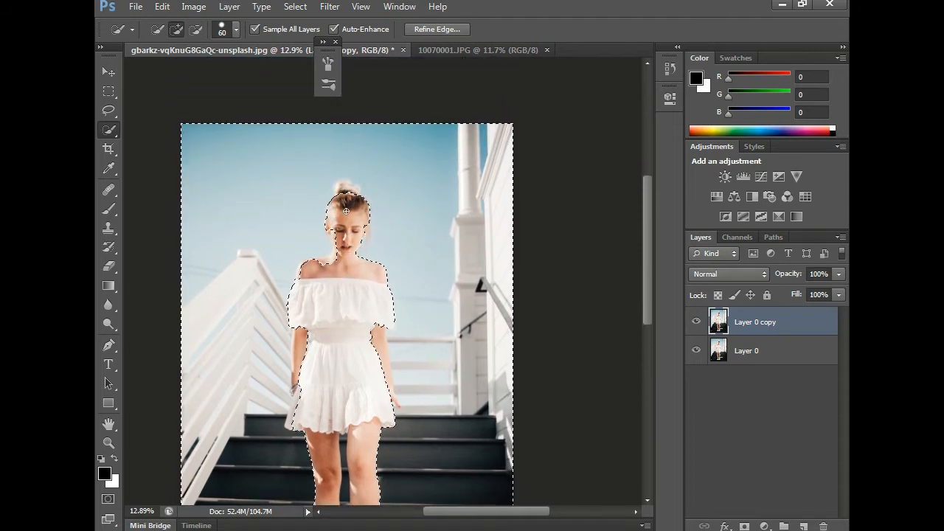
scroll(347, 221, up, 4)
scroll(346, 213, up, 3)
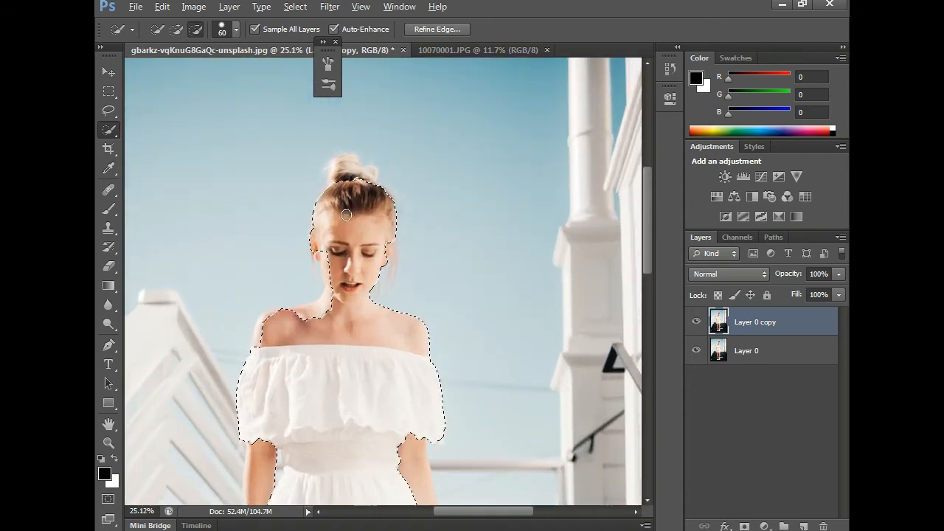
key(alt)
drag(328, 337, 317, 327)
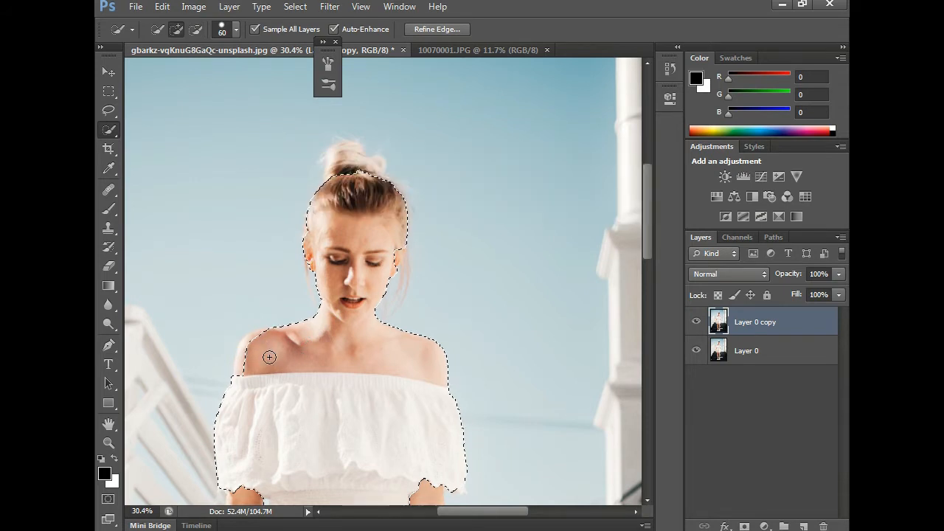
key(alt)
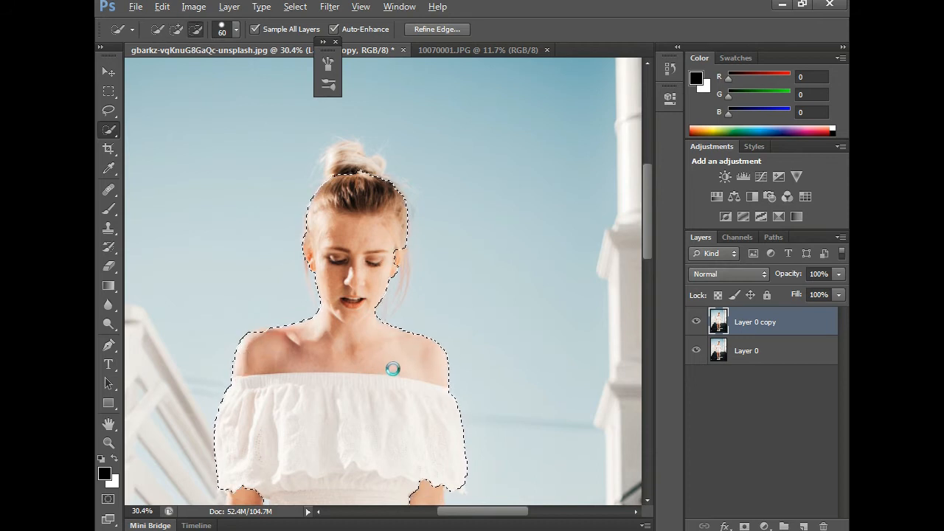
- Subtract the hair bun and the ear on the right side of the face from the background selection
alt+click(401, 258)
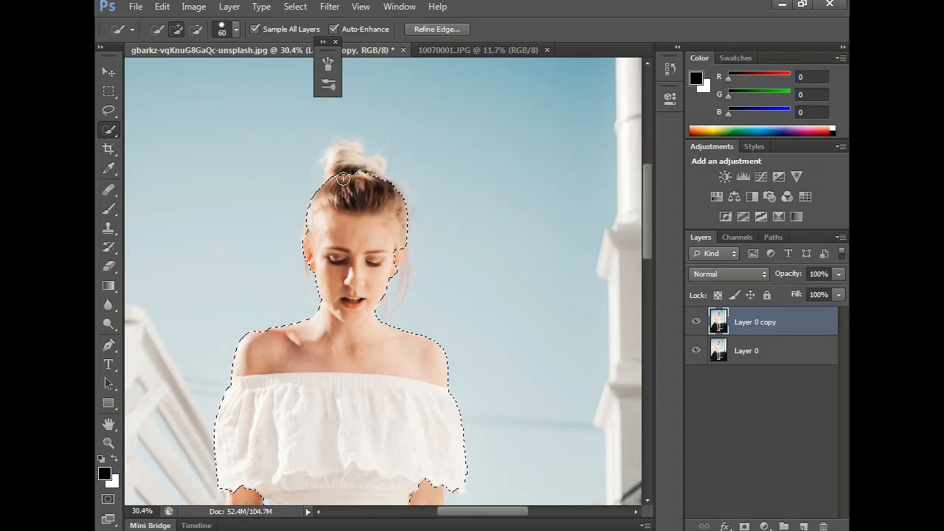
click(344, 178)
mouse_move(344, 177)
mouse_down()
mouse_move(354, 153)
mouse_move(370, 166)
mouse_up()
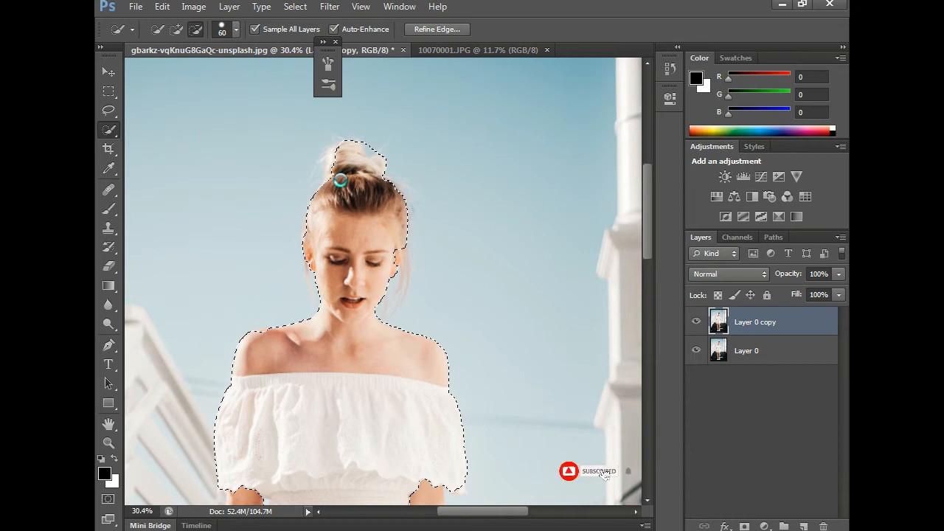
click(341, 182)
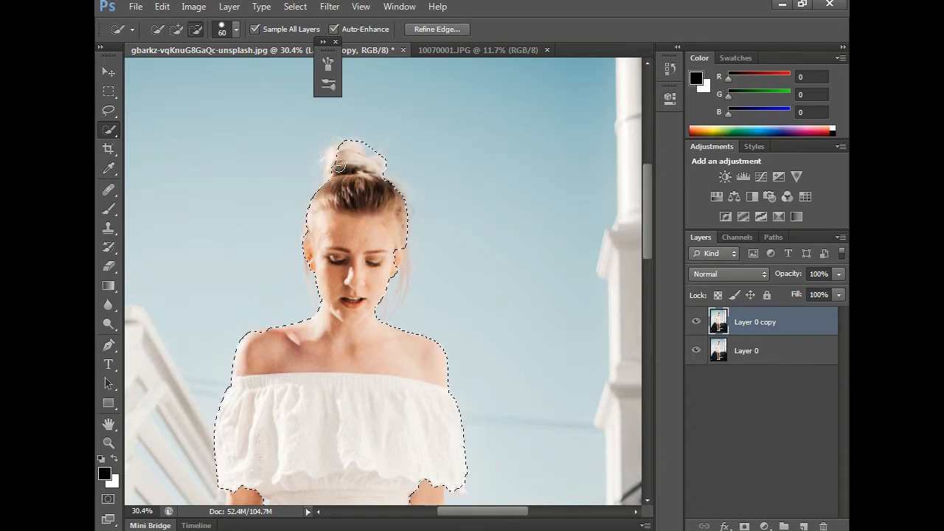
click(392, 259)
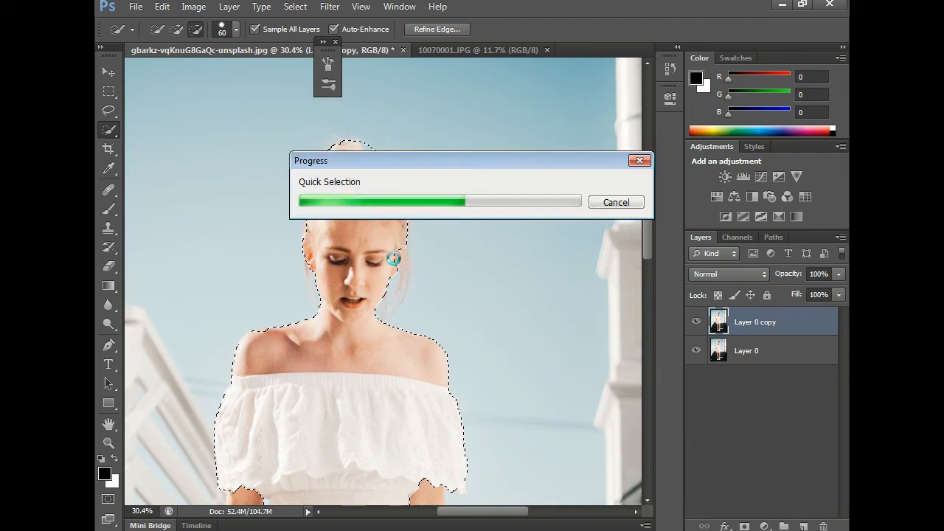
key(alt)
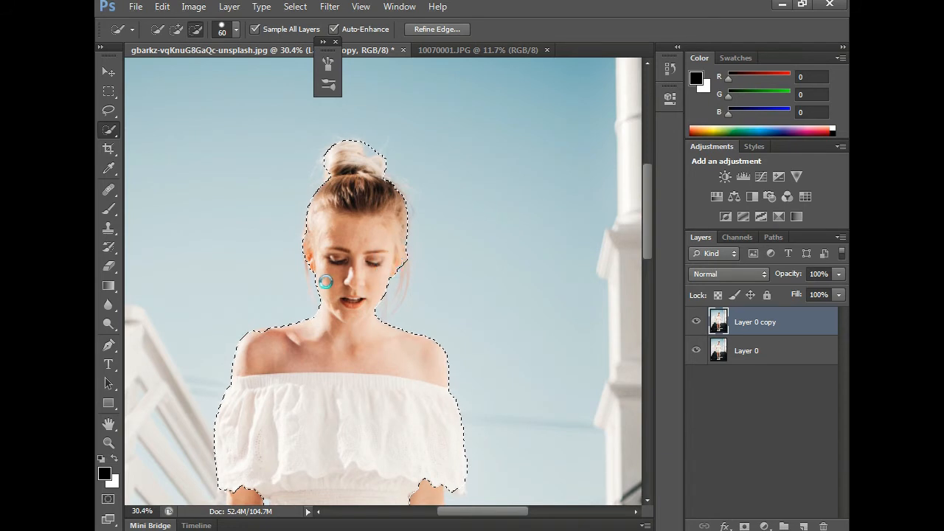
- Reduce the Quick Selection brush size to 8 and subtract the loose hair strands along the left side of the face and neck
scroll(303, 281, up, 5)
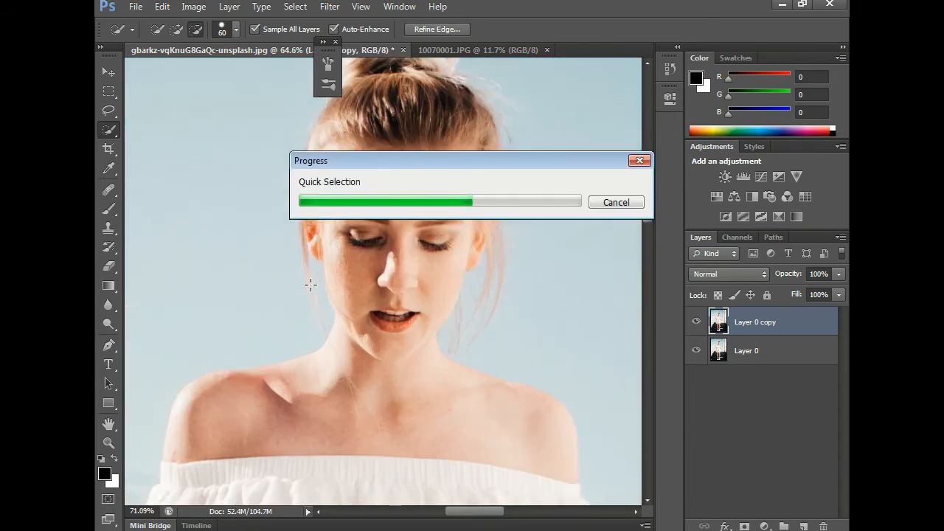
scroll(303, 269, up, 3)
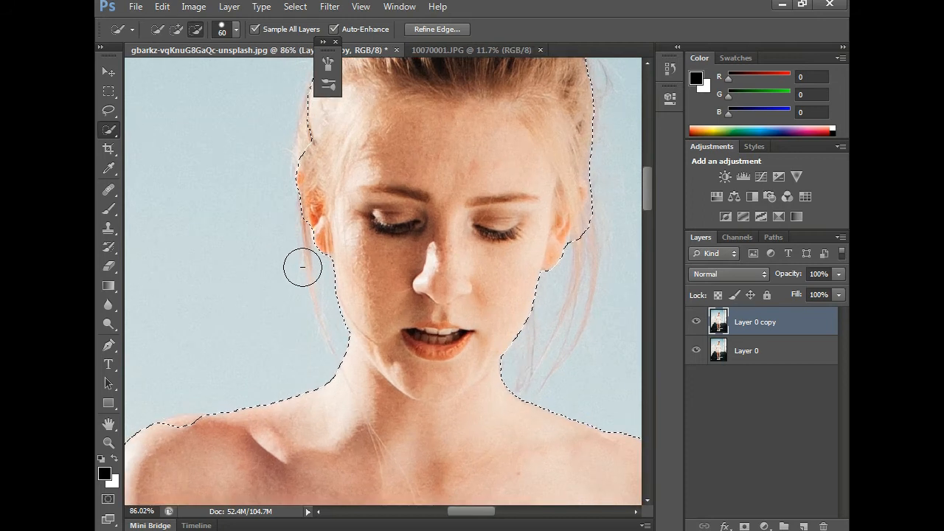
scroll(302, 267, up, 1)
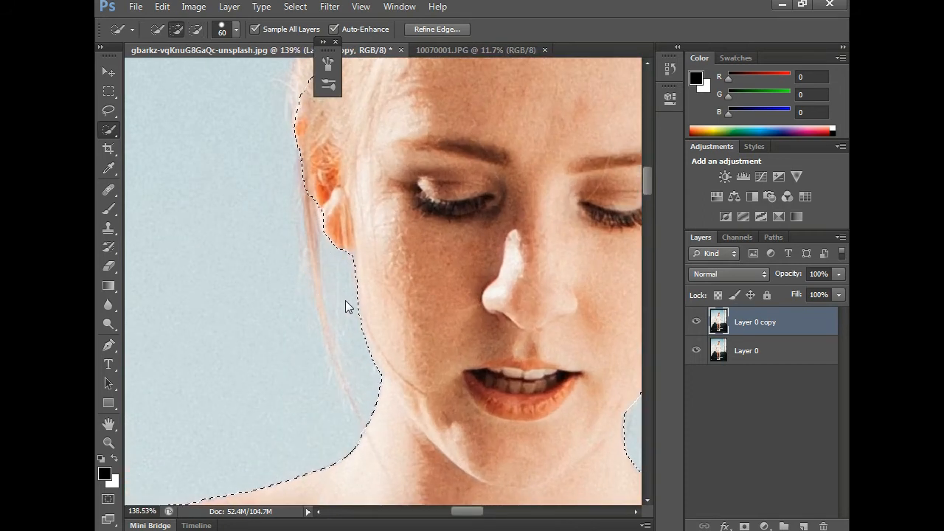
key(bracketleft)
key(bracketleft)
key(bracketleft)
key(bracketleft)
key(bracketleft)
key(bracketleft)
key(alt)
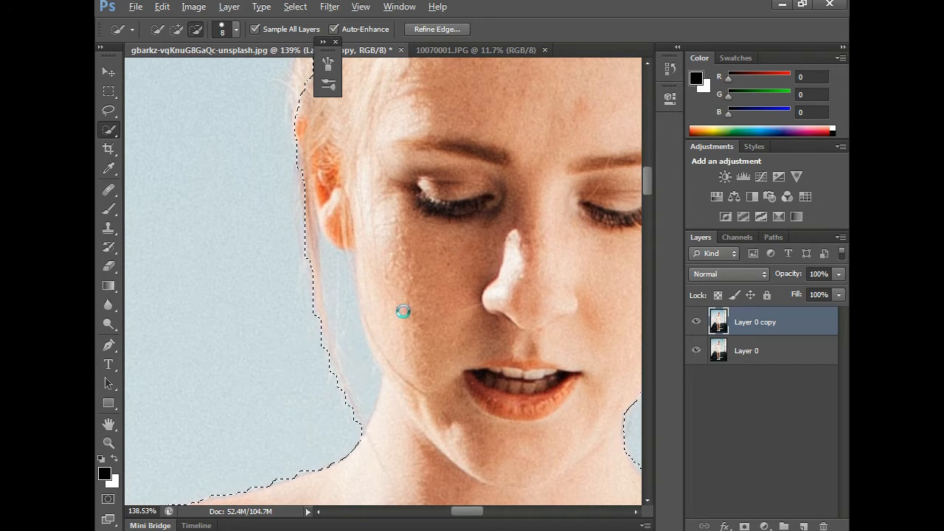
- Subtract the loose hair strands on the right side of the face, from the ear down to the shoulder
scroll(380, 317, down, 5)
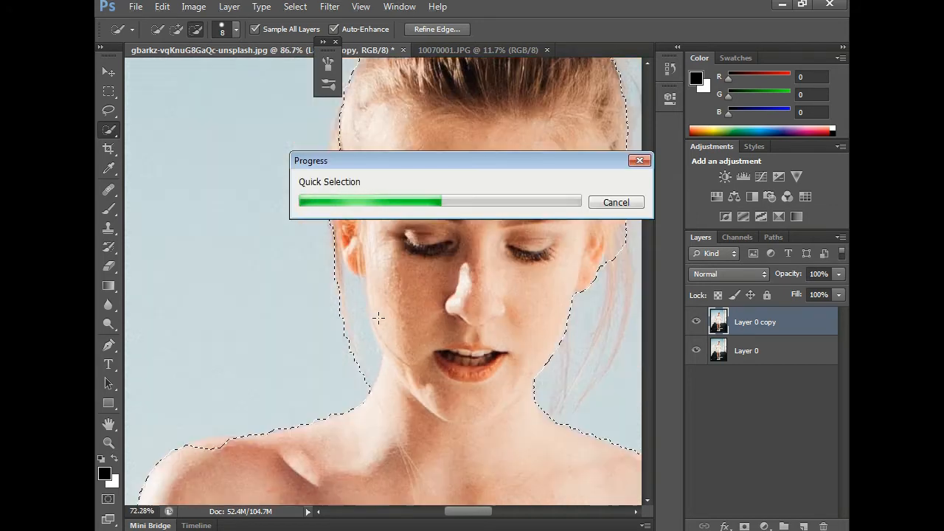
scroll(546, 295, up, 4)
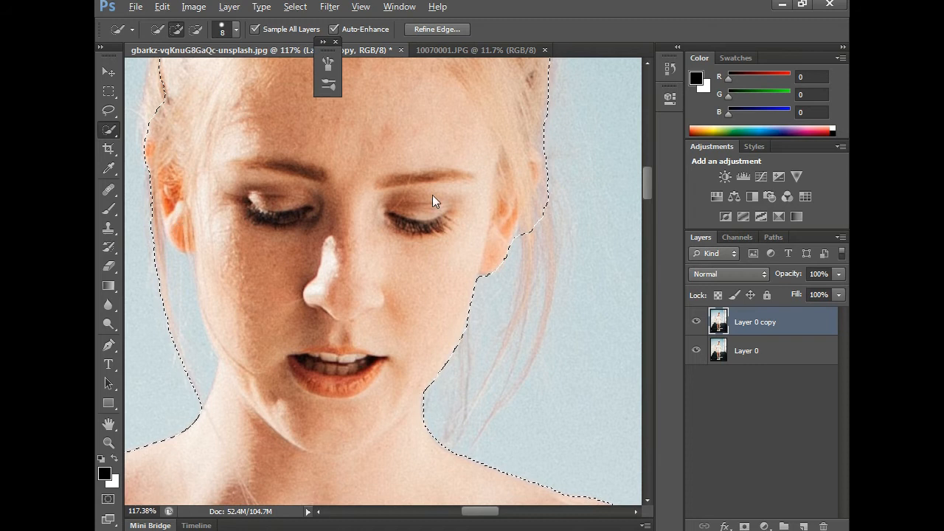
alt+click(532, 229)
drag(530, 270, 490, 411)
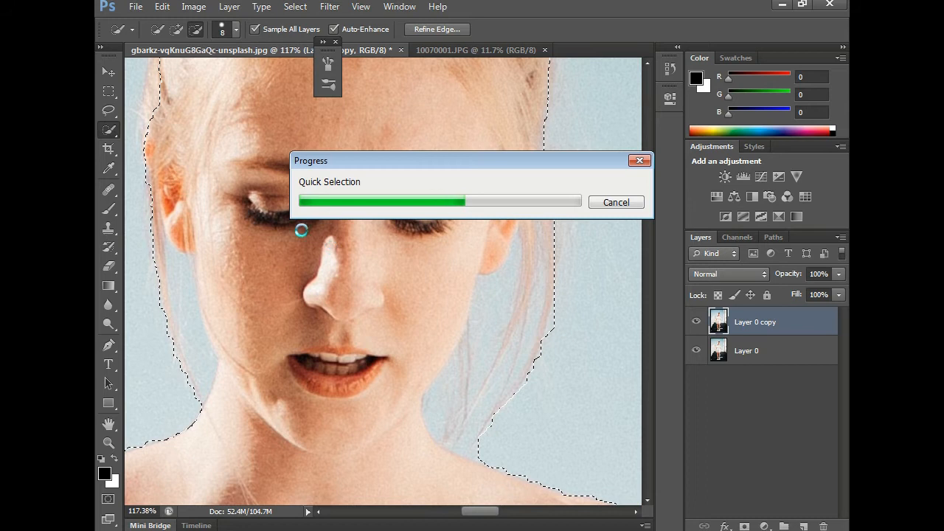
- Subtract the hair at the left base of the bun from the background selection
scroll(337, 217, down, 5)
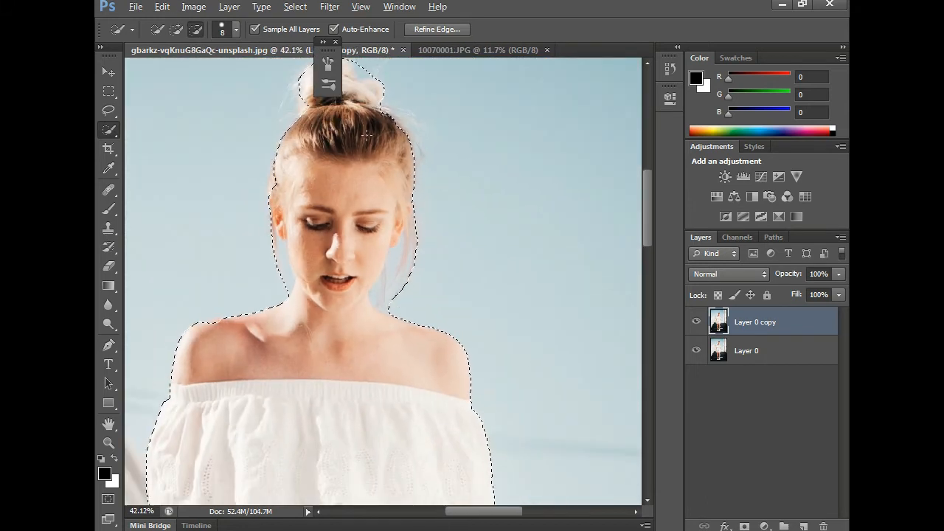
scroll(334, 115, up, 4)
scroll(239, 118, up, 4)
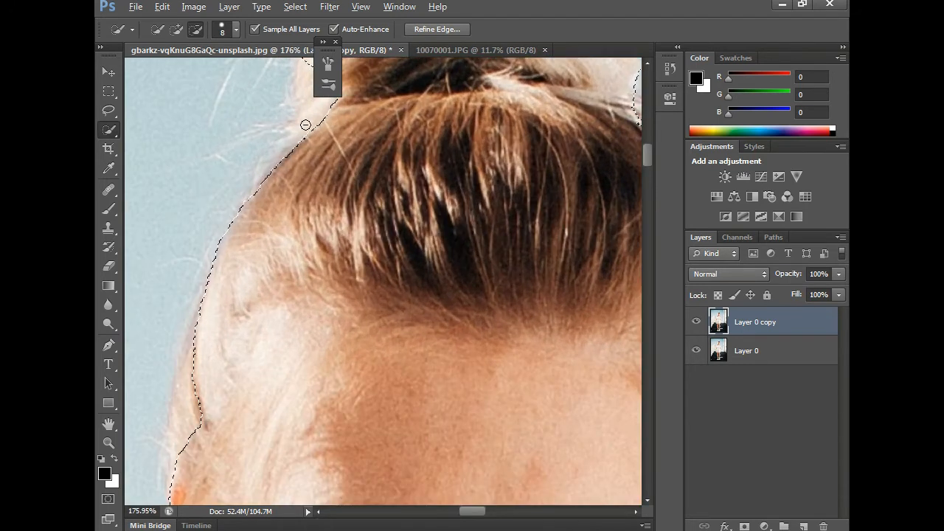
mouse_move(306, 122)
mouse_down()
mouse_move(302, 141)
mouse_move(292, 125)
mouse_up()
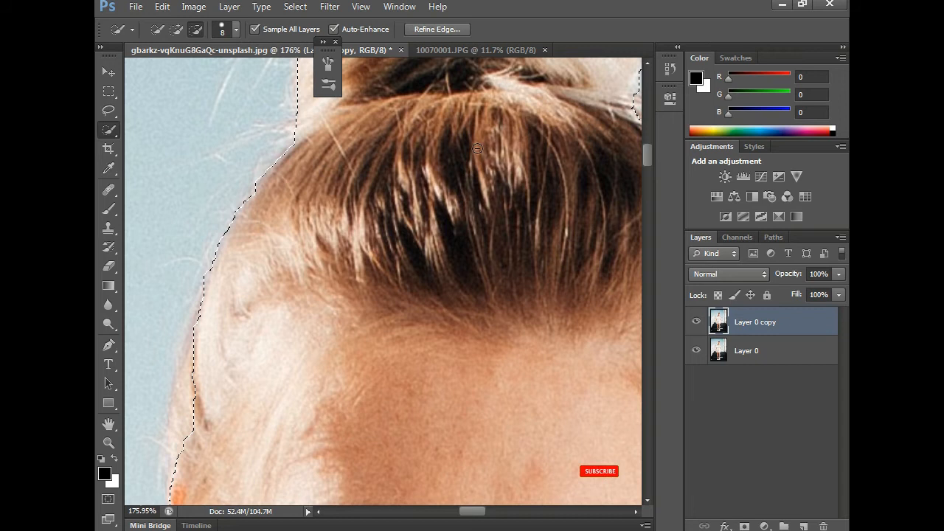
click(500, 151)
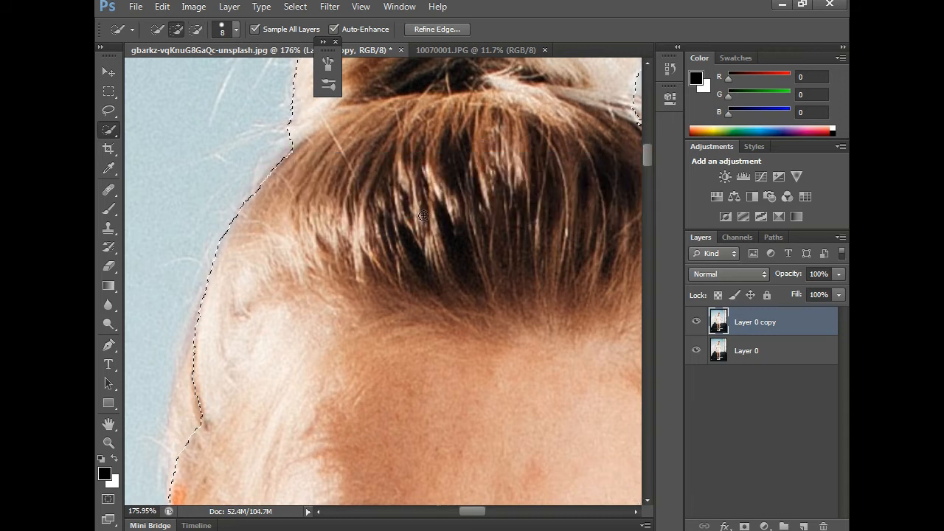
- Subtract the stray hair to the right of the bun along the top of the head from the background selection
mouse_move(491, 175)
mouse_down()
mouse_move(398, 255)
mouse_move(314, 352)
mouse_up()
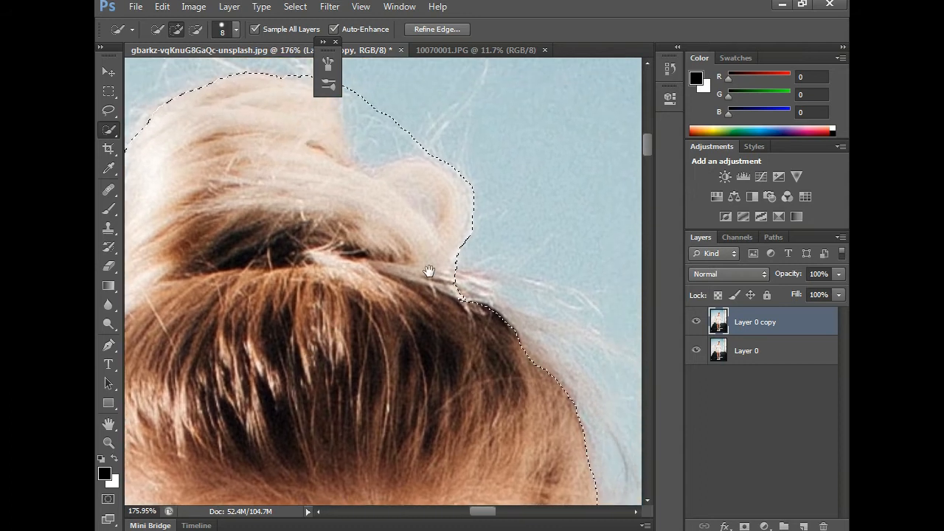
alt+click(472, 293)
drag(545, 355, 511, 319)
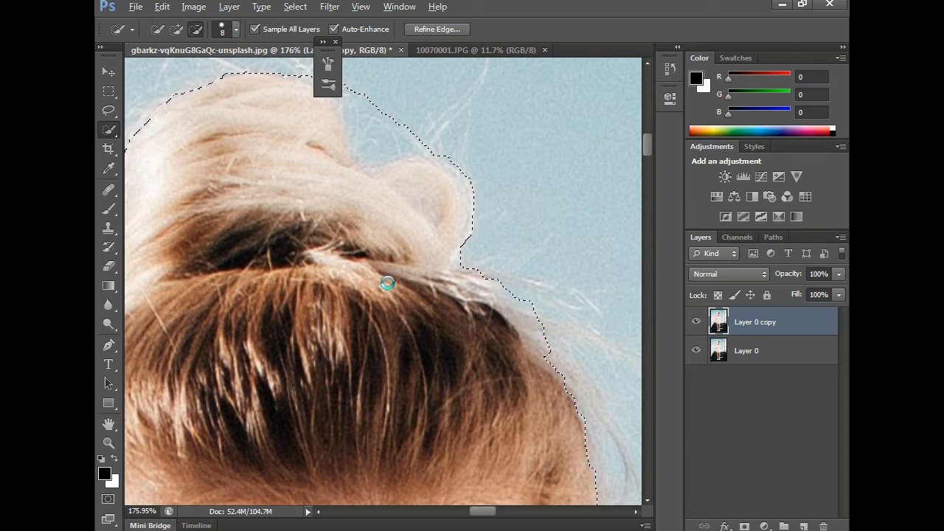
mouse_move(387, 282)
mouse_down()
mouse_move(288, 258)
mouse_move(251, 259)
mouse_up()
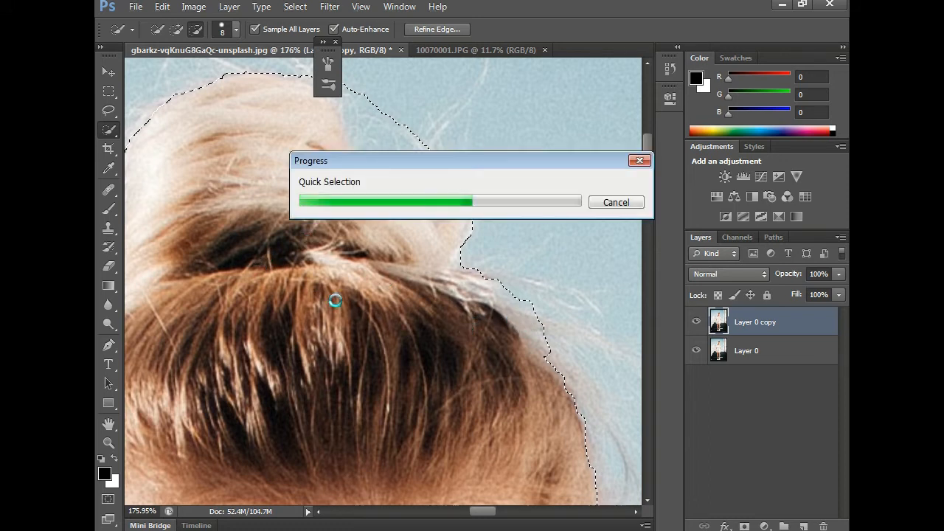
- Subtract the woman's arm on the image's left side, from the sleeve to the wrist, from the background selection
scroll(331, 304, down, 3)
scroll(331, 304, down, 7)
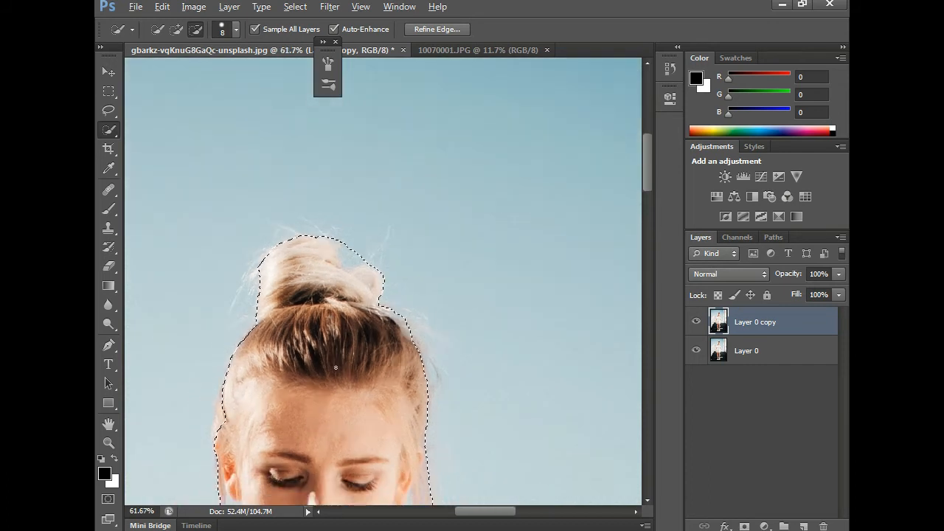
key(space)
drag(335, 448, 346, 192)
drag(340, 465, 349, 360)
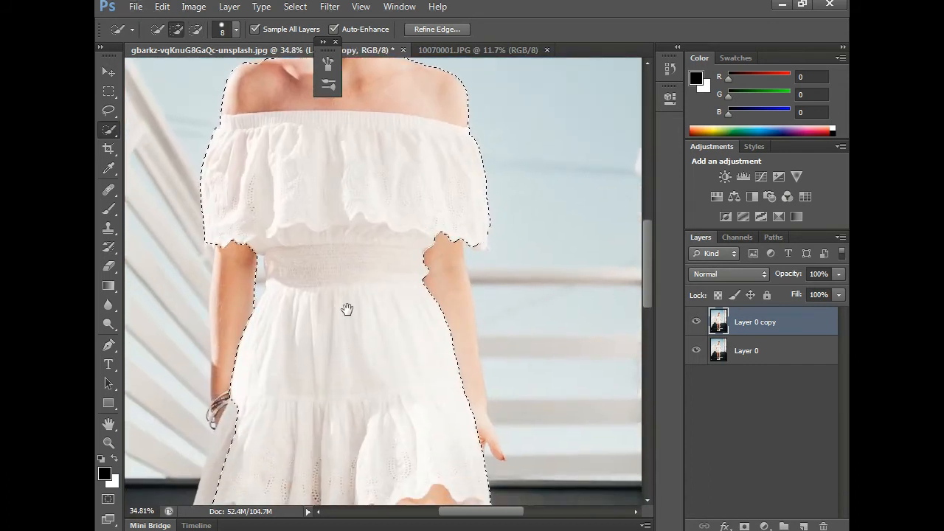
drag(347, 310, 348, 320)
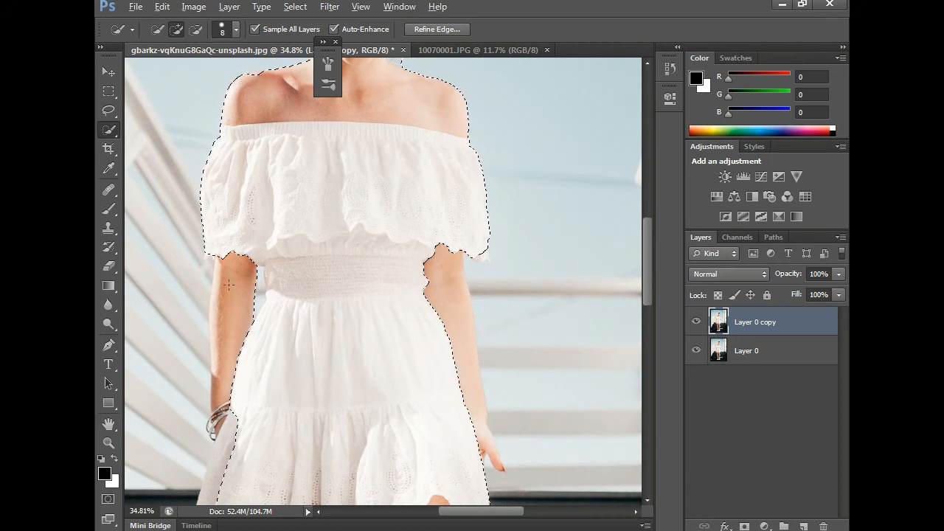
key(alt)
drag(226, 257, 223, 313)
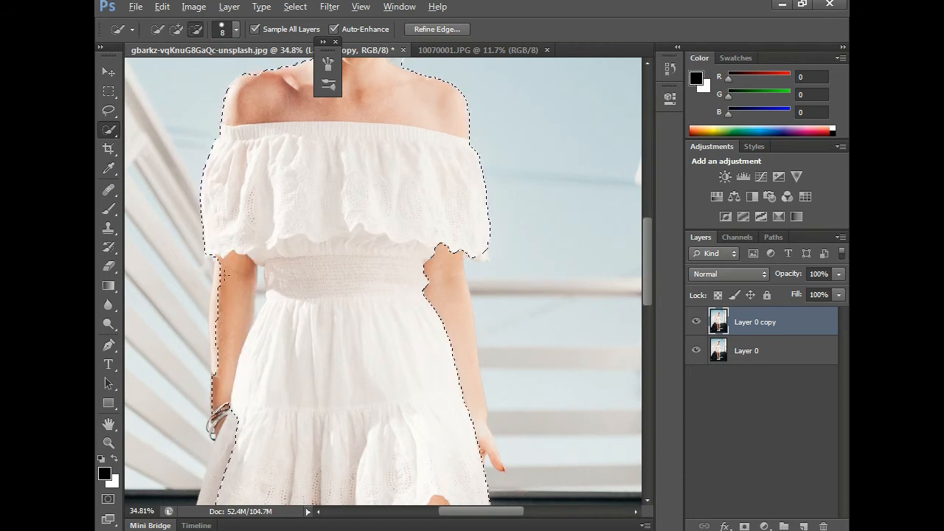
drag(220, 280, 210, 315)
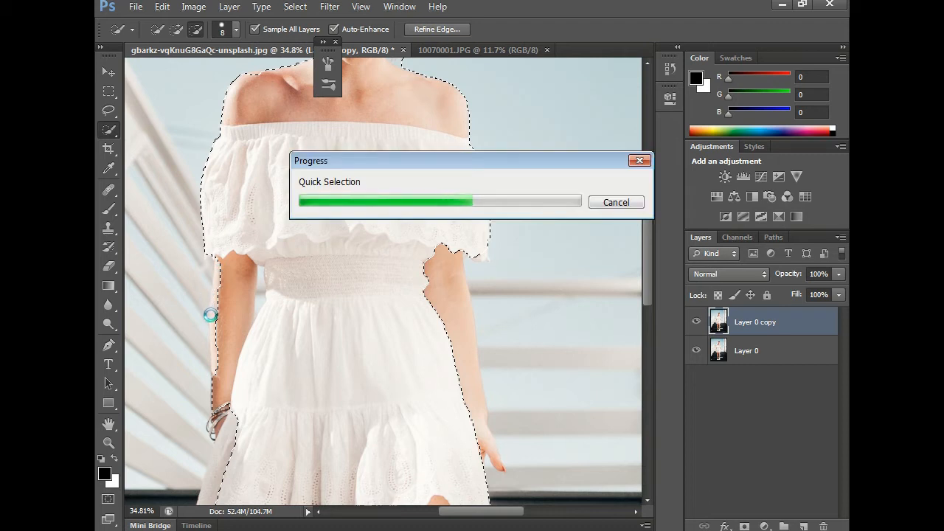
- Subtract the remaining strip of skin along the outer edge of the left-side arm from the background selection
scroll(203, 323, up, 1)
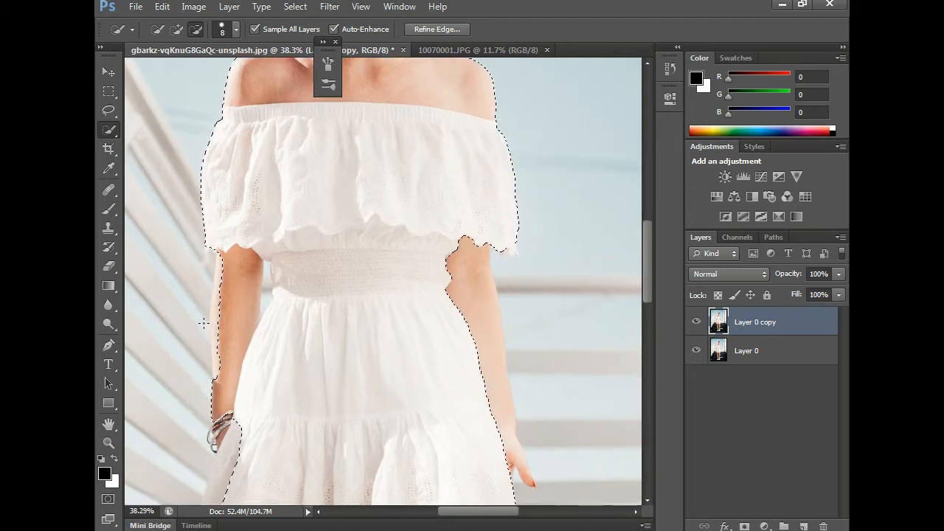
scroll(204, 323, up, 2)
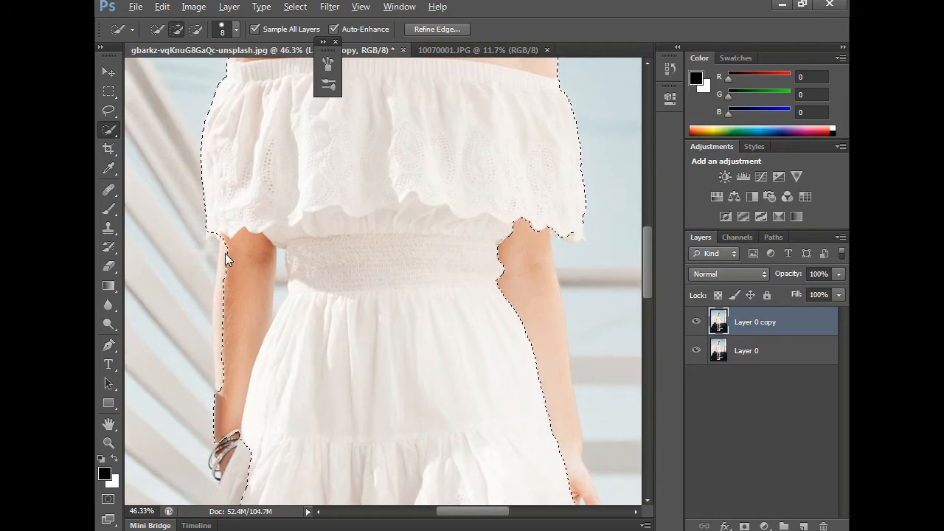
key(alt)
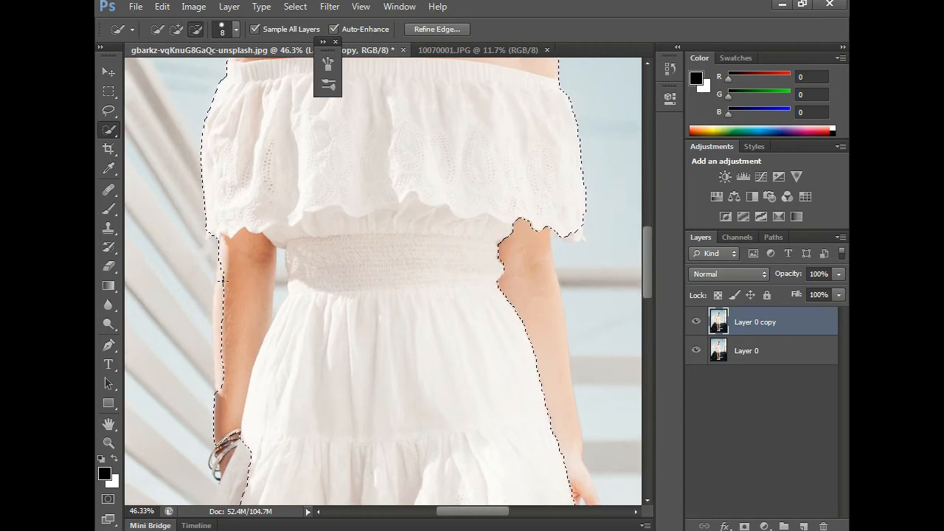
drag(220, 359, 219, 381)
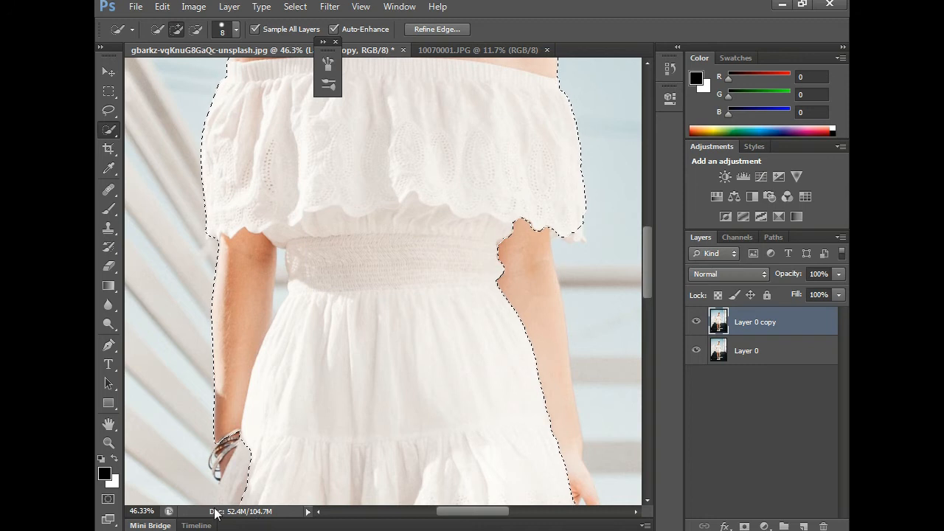
- Subtract the left-side hand and the left flare of the white skirt down to its hem from the background selection
drag(220, 468, 253, 329)
click(254, 329)
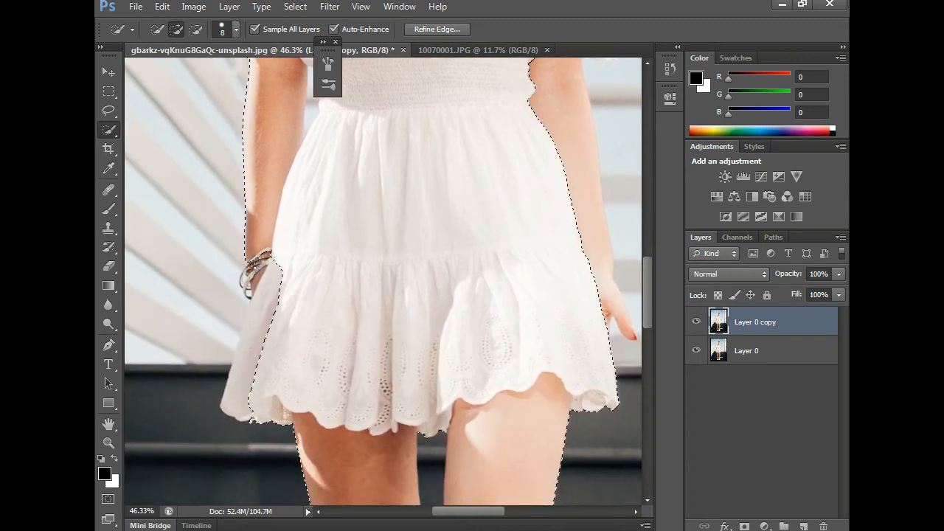
drag(257, 256, 254, 284)
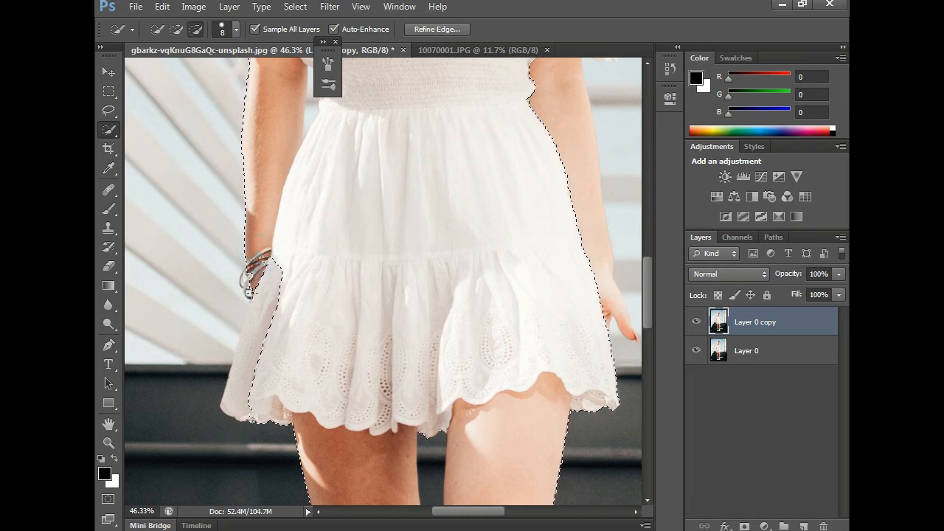
drag(248, 330, 238, 365)
click(245, 280)
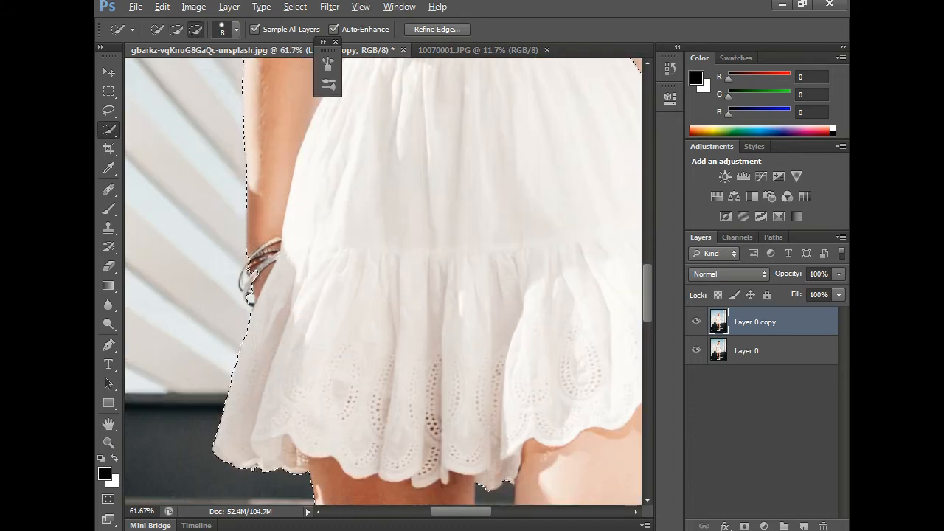
- Subtract the bracelets around the left-side wrist from the background selection
scroll(243, 284, up, 1)
scroll(243, 288, up, 4)
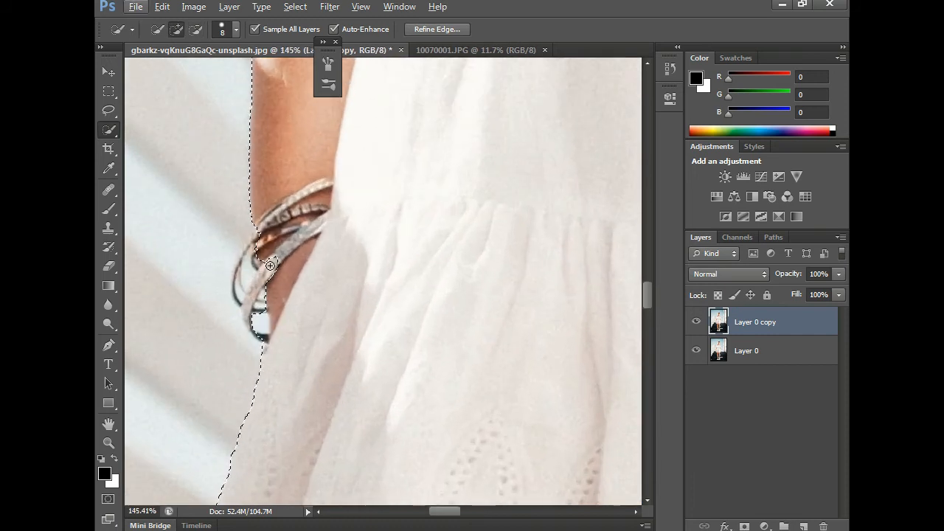
mouse_move(273, 262)
mouse_down()
mouse_move(253, 301)
mouse_move(248, 261)
mouse_up()
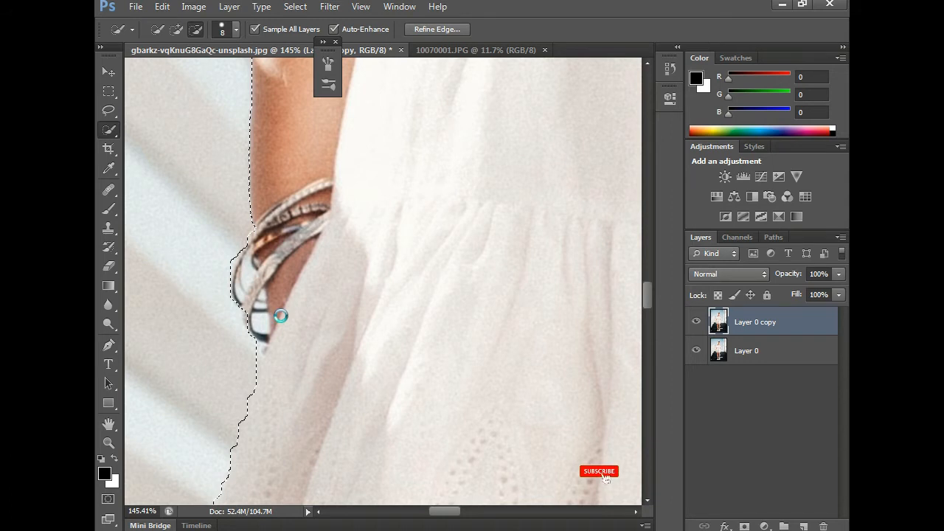
click(315, 333)
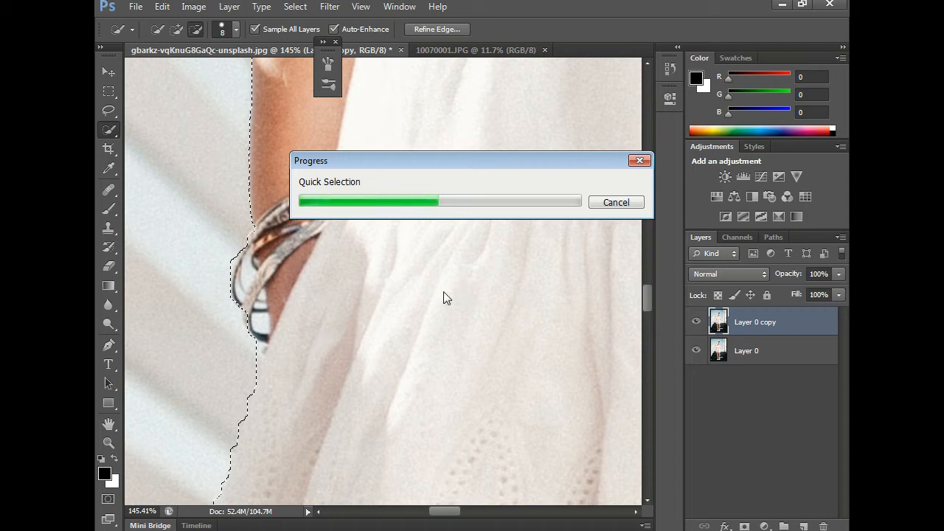
- Subtract the arm and hand on the image's right side from the background selection
scroll(383, 296, down, 5)
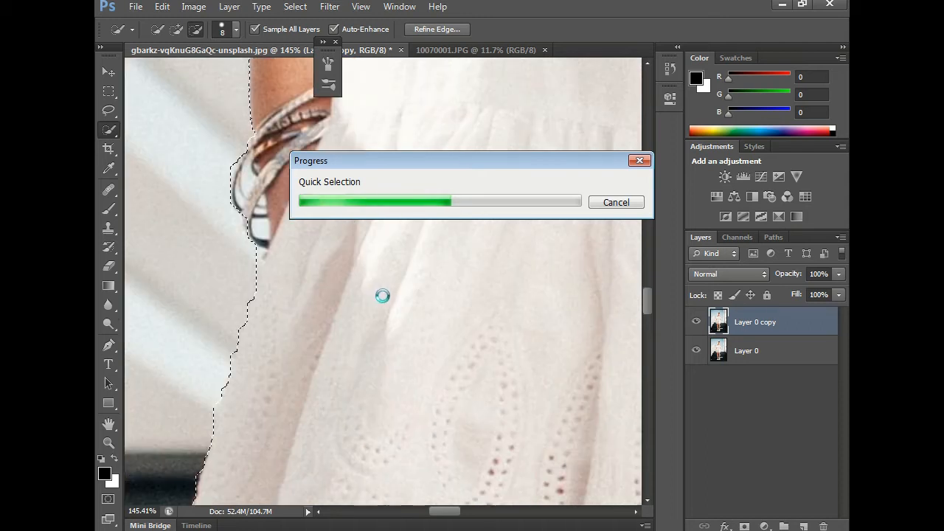
scroll(618, 304, up, 4)
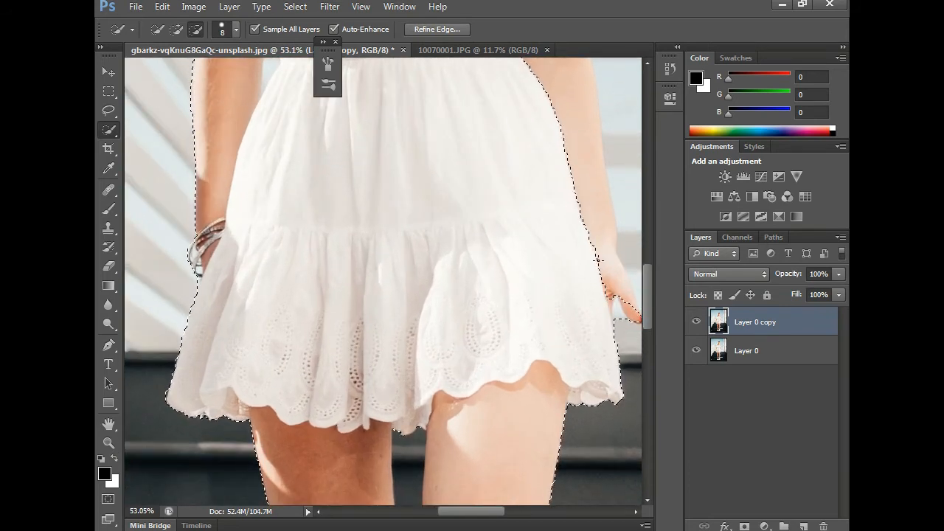
drag(582, 158, 577, 76)
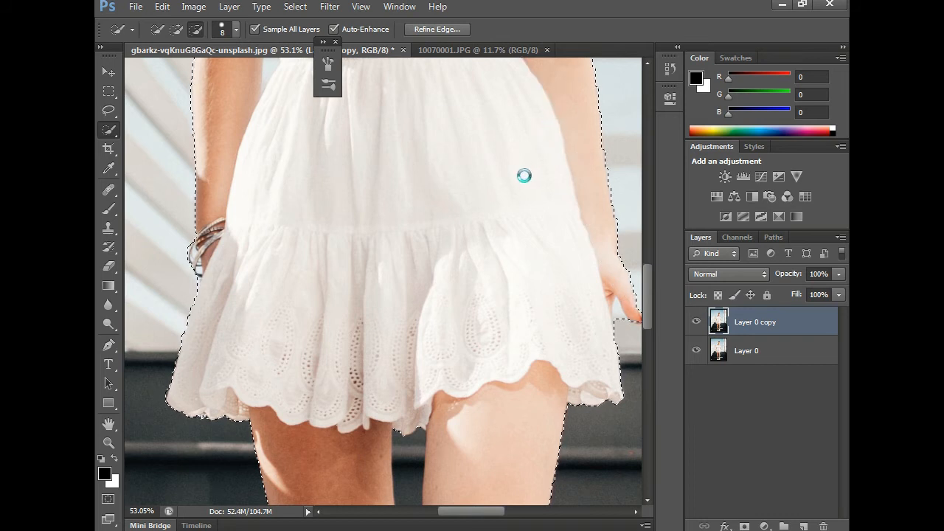
- Subtract the shaded skin along the outer edge of the left-side ankle, above the shoe, from the background selection
scroll(525, 176, down, 10)
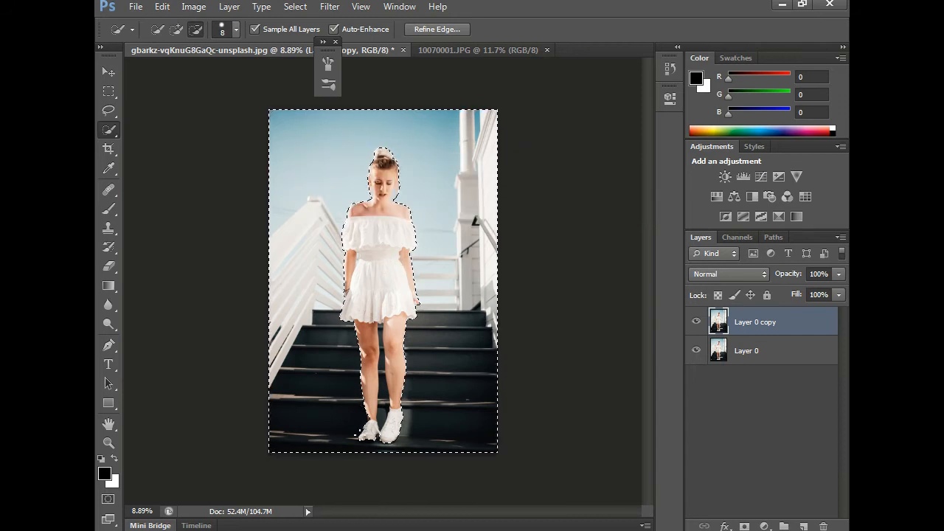
scroll(369, 443, up, 2)
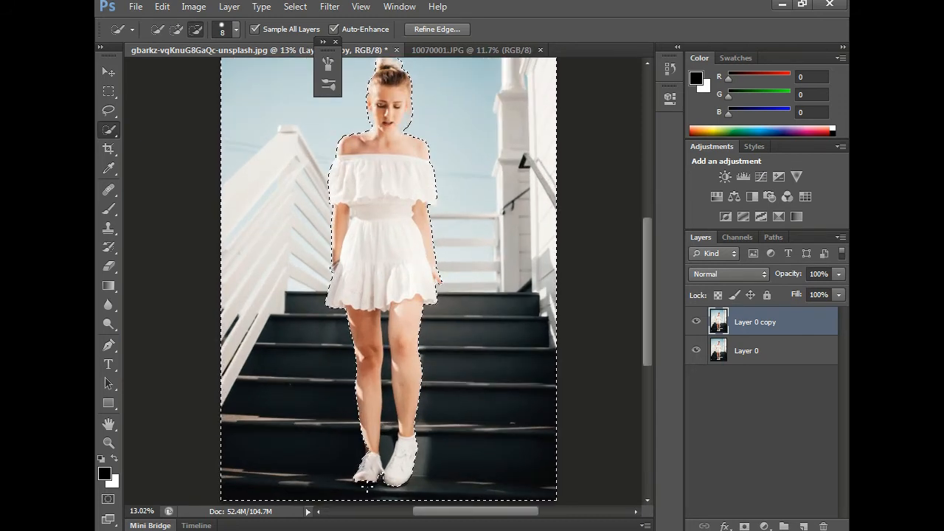
scroll(367, 487, up, 6)
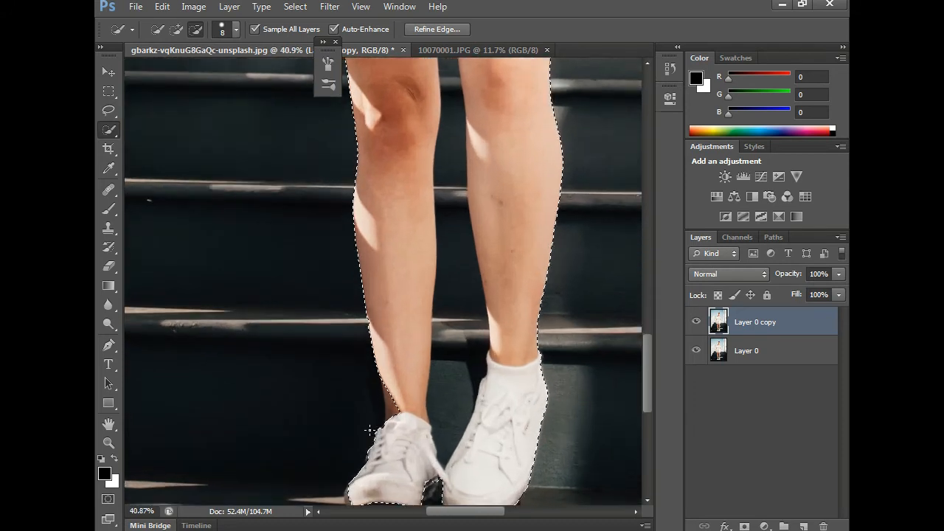
scroll(369, 430, up, 1)
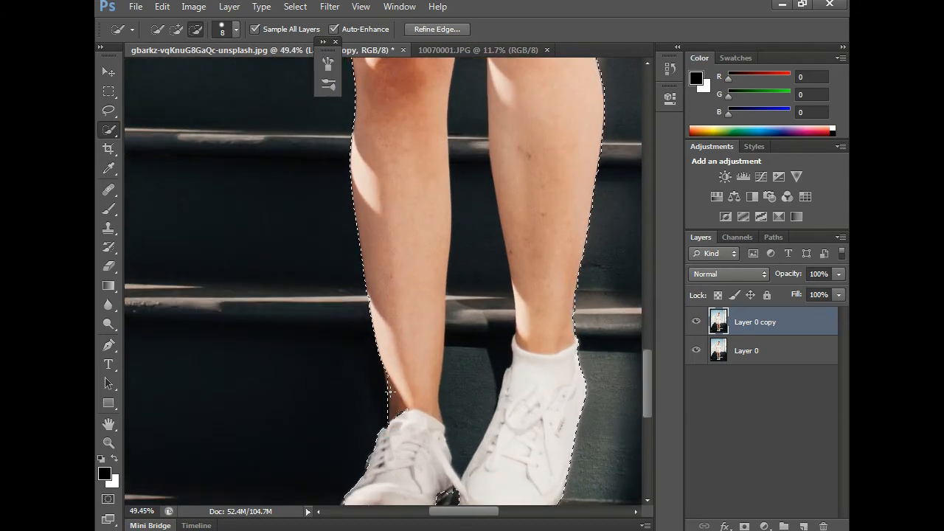
click(406, 411)
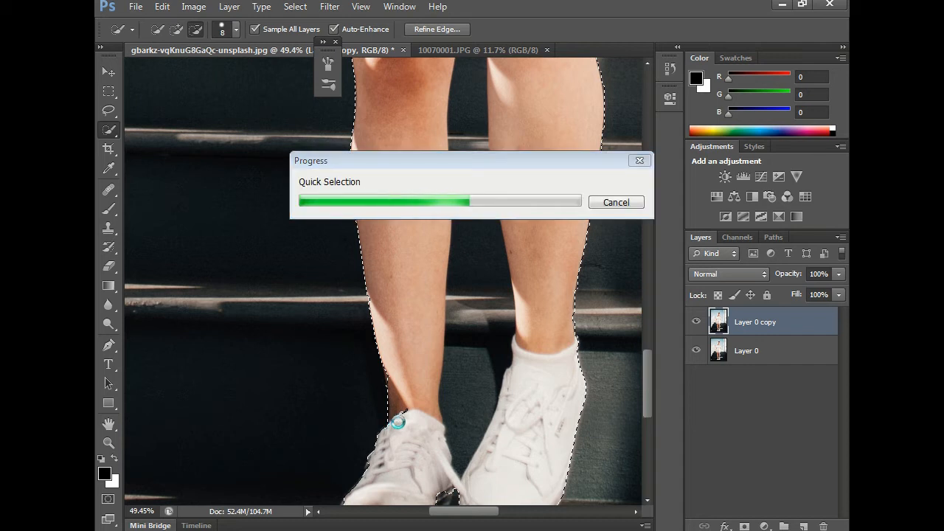
right_click(403, 399)
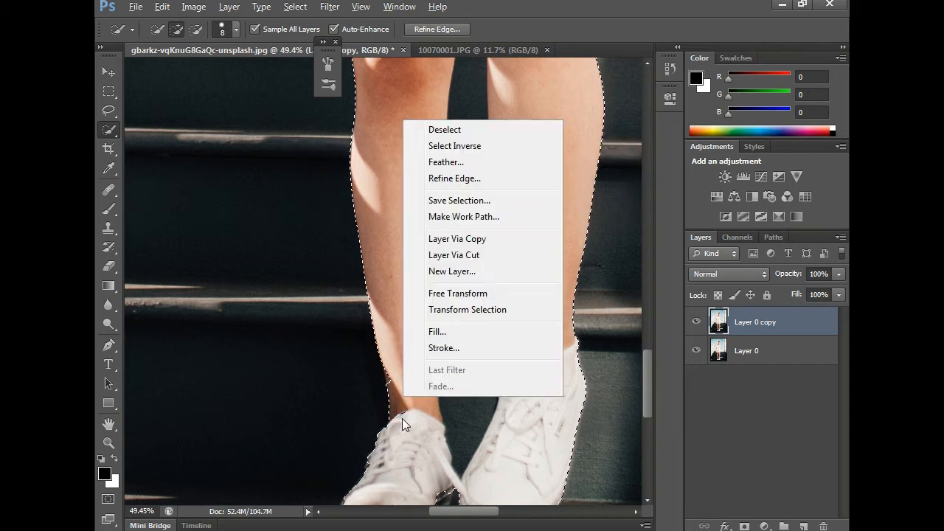
click(406, 418)
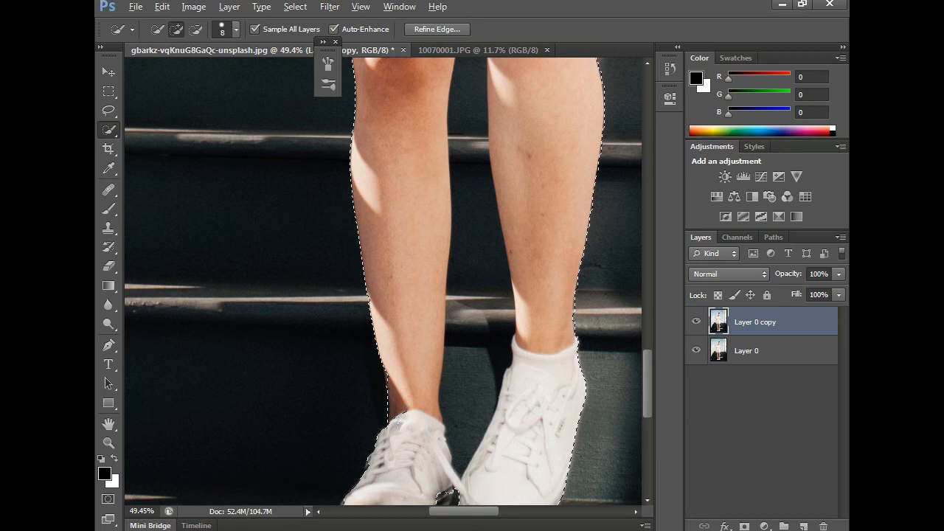
click(404, 414)
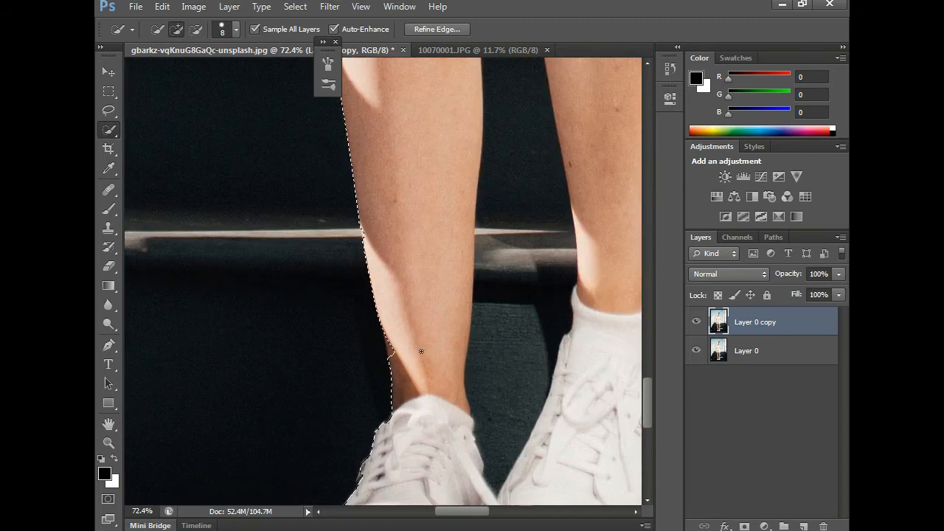
scroll(395, 366, up, 5)
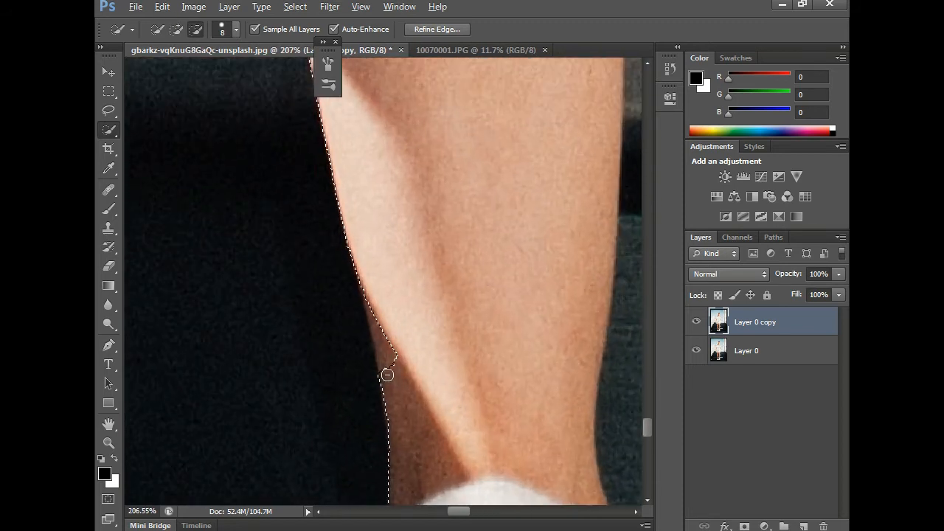
drag(394, 366, 379, 323)
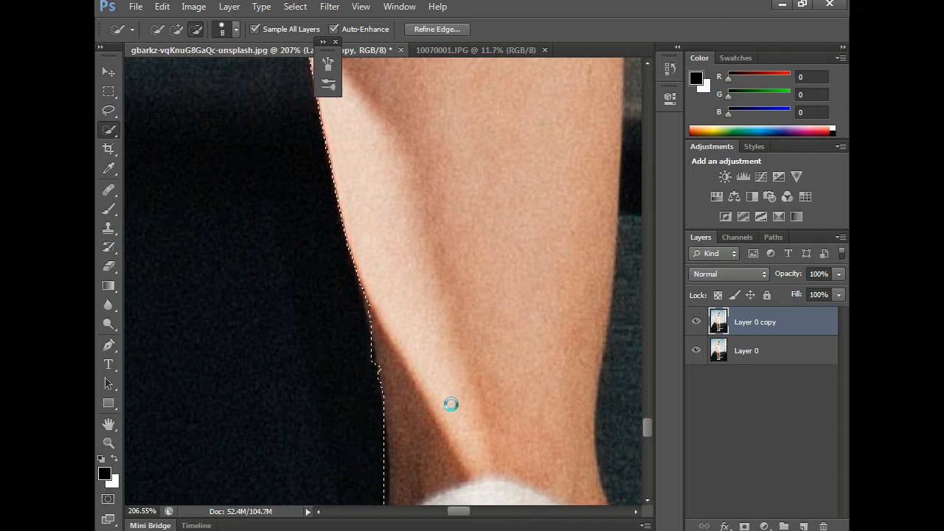
- Feather the background selection with a radius of 1 pixel and invert it to select the woman
scroll(434, 385, down, 10)
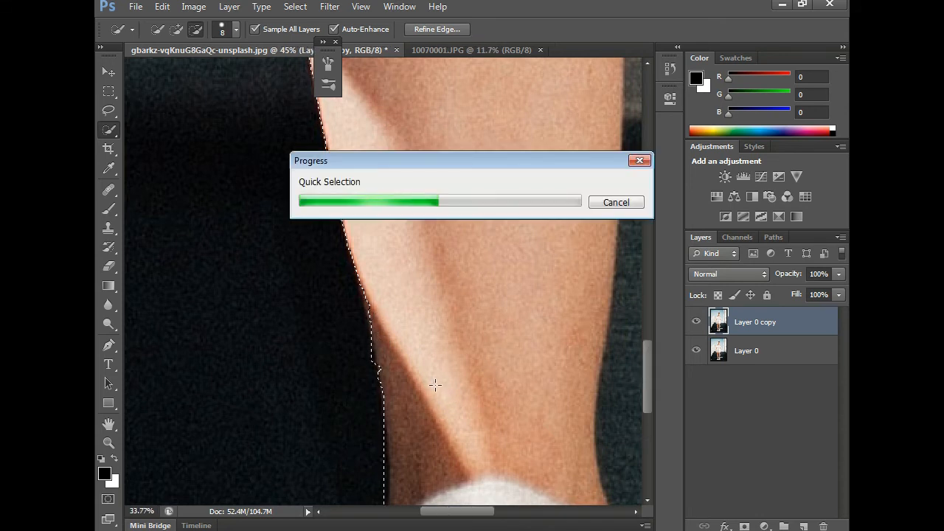
scroll(445, 357, down, 3)
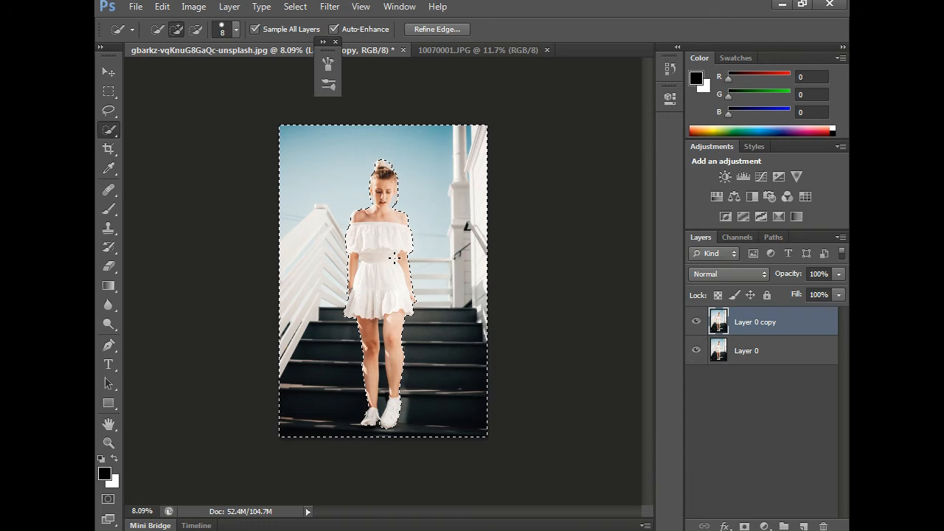
right_click(385, 233)
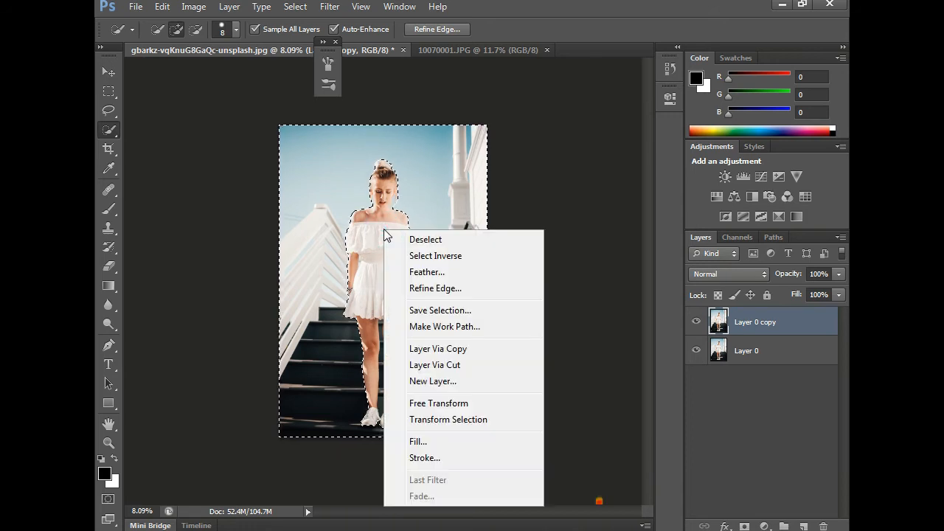
click(423, 275)
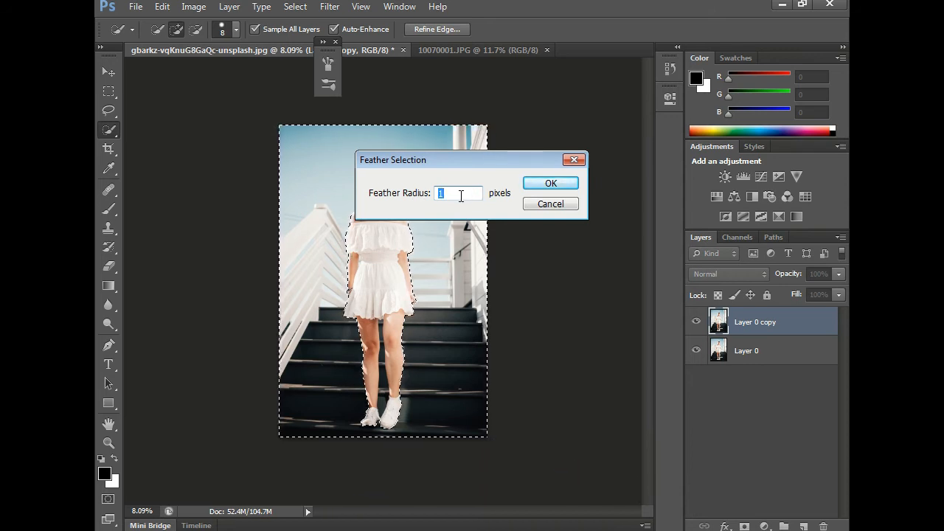
click(549, 185)
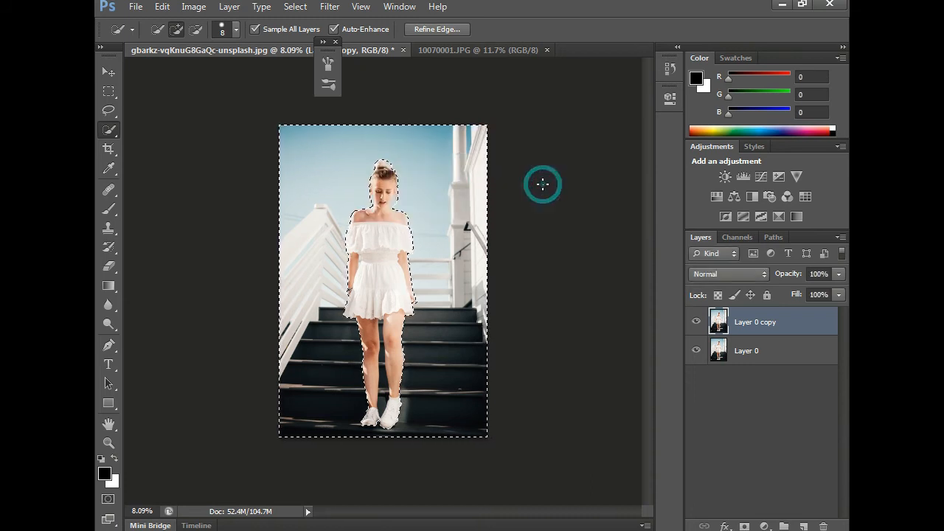
right_click(379, 223)
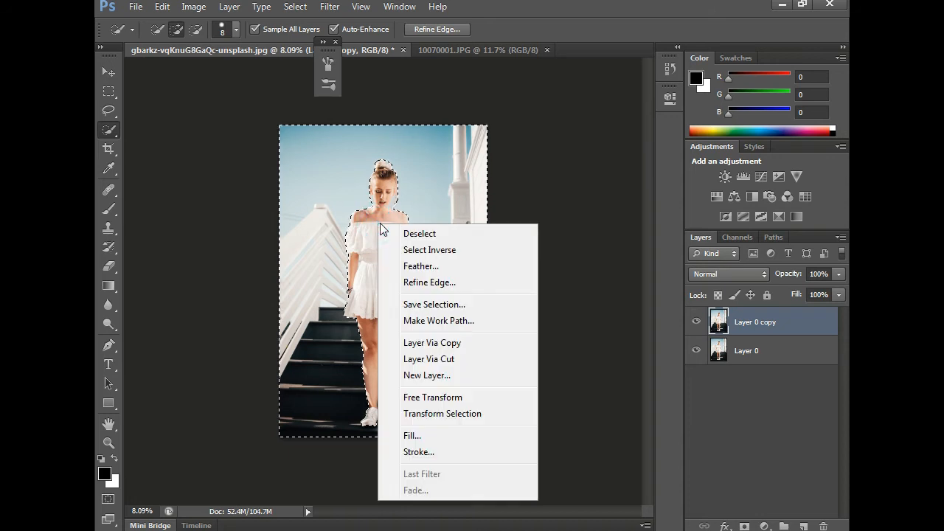
click(452, 251)
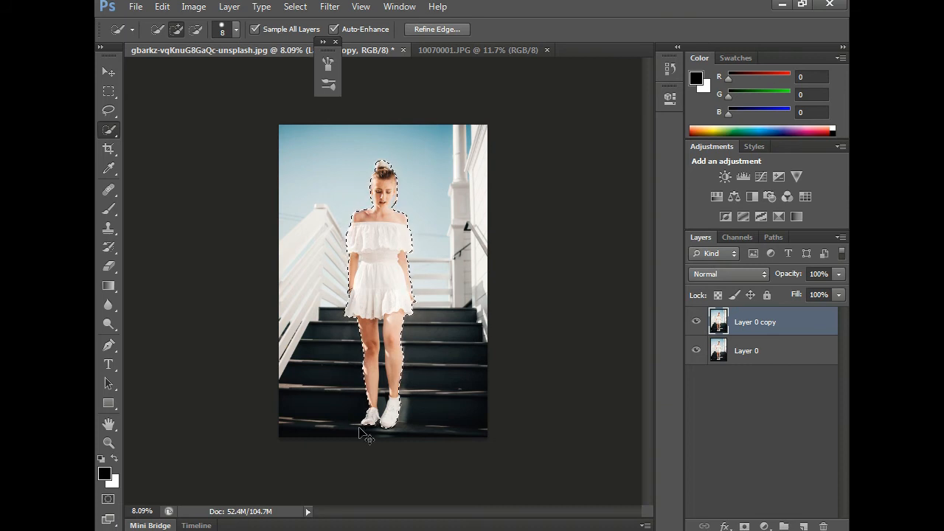
- Copy the selected woman onto a new layer and hide Layer 0 and Layer 0 copy beneath it
key(ctrl+j)
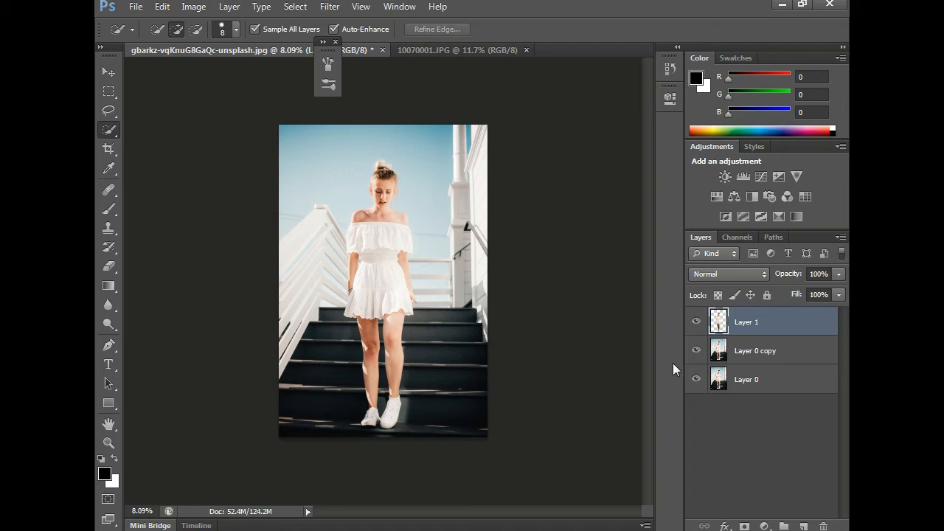
click(696, 379)
click(697, 351)
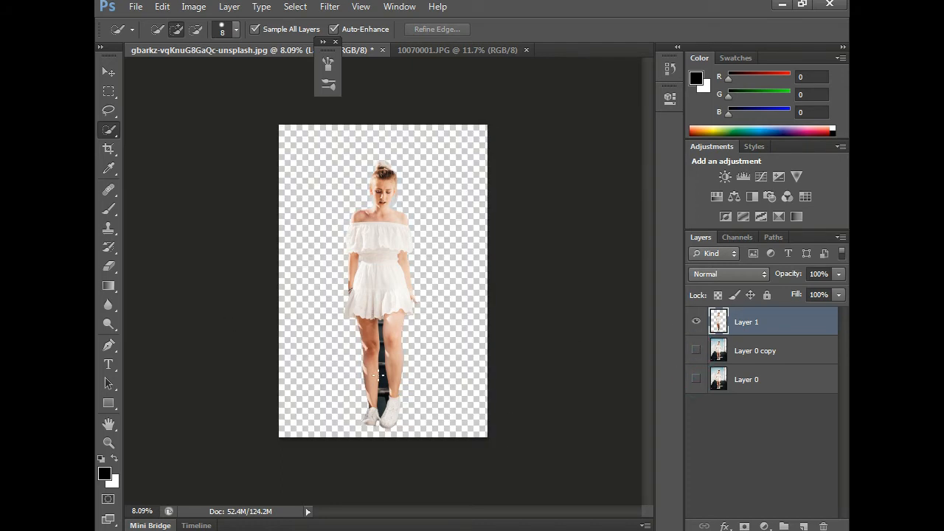
- Erase a narrow vertical strip of the dark steps between the woman's lower legs with a 30-pixel Eraser
scroll(382, 374, up, 3)
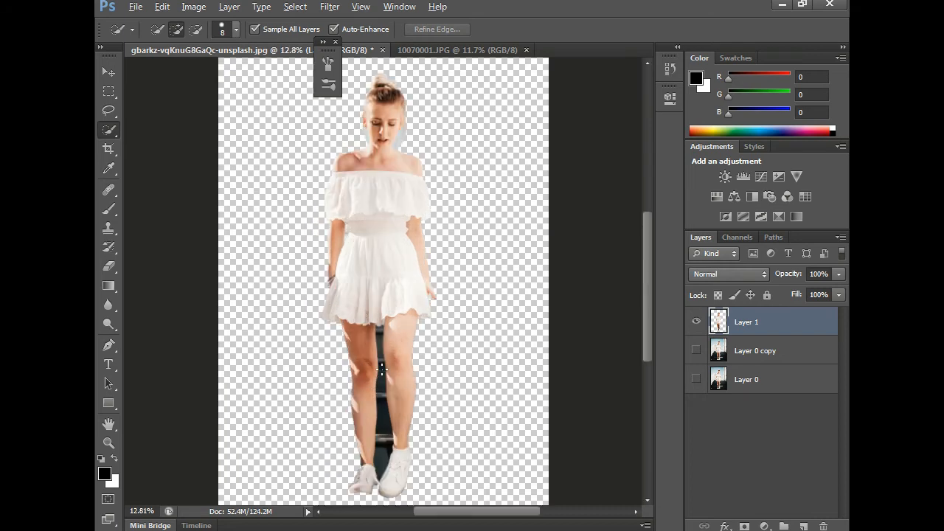
scroll(386, 425, up, 1)
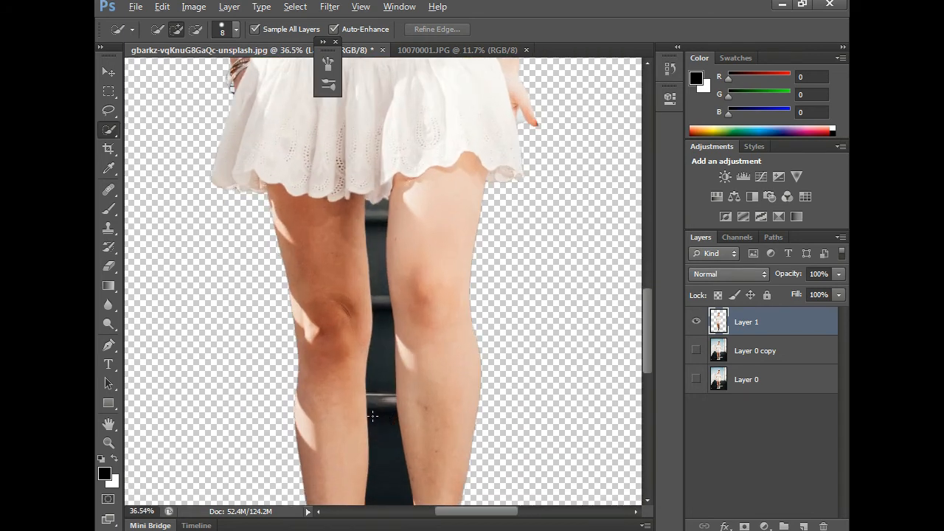
key(alt)
drag(376, 421, 354, 225)
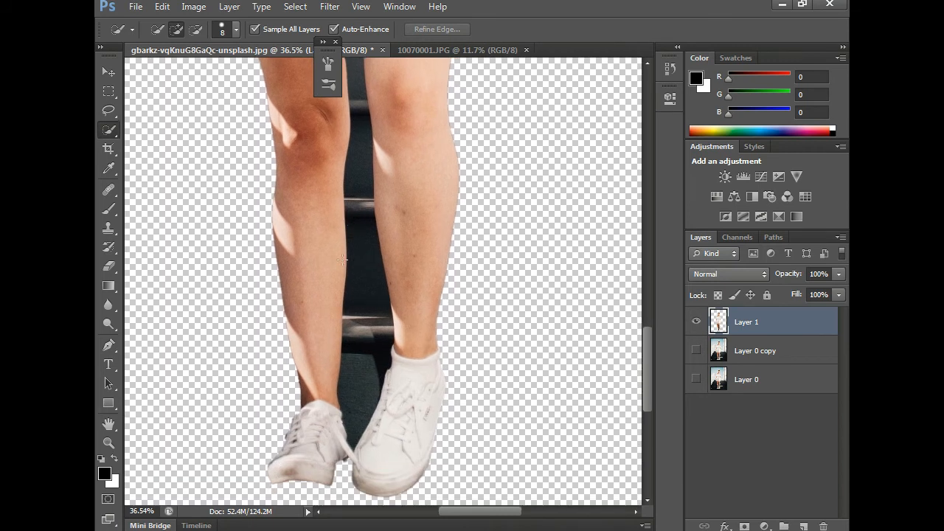
click(109, 266)
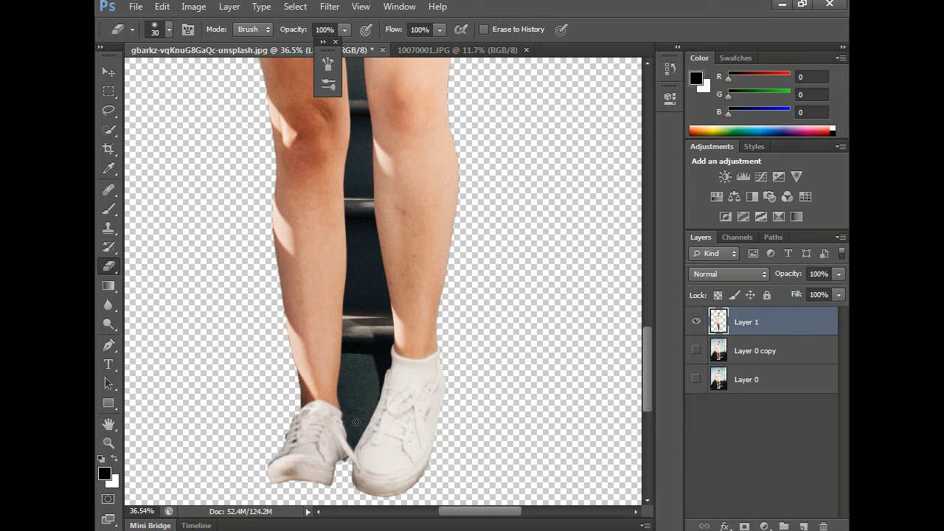
drag(357, 419, 365, 235)
scroll(332, 275, up, 5)
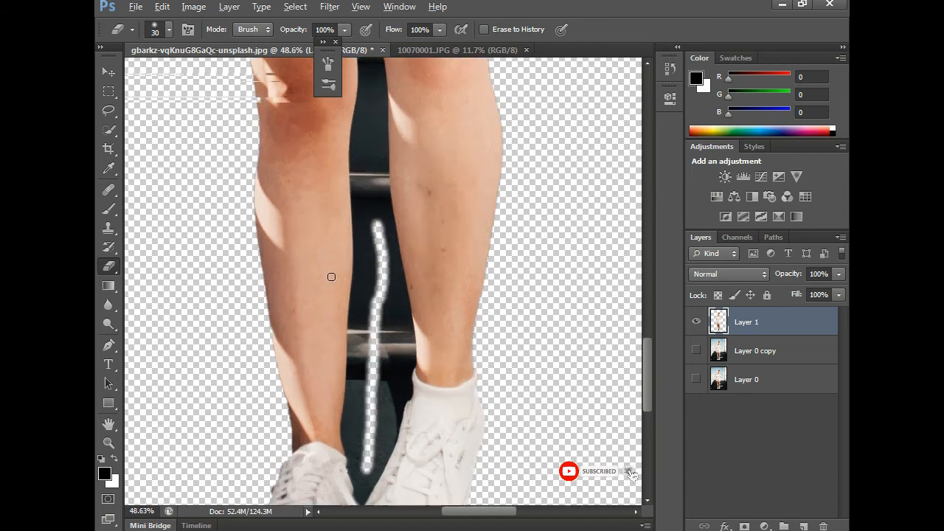
- Enlarge the Eraser to 60 pixels and erase the remaining dark steps between the woman's legs and shoes
key(bracketright)
key(bracketright)
key(bracketright)
key(bracketright)
key(bracketright)
key(bracketright)
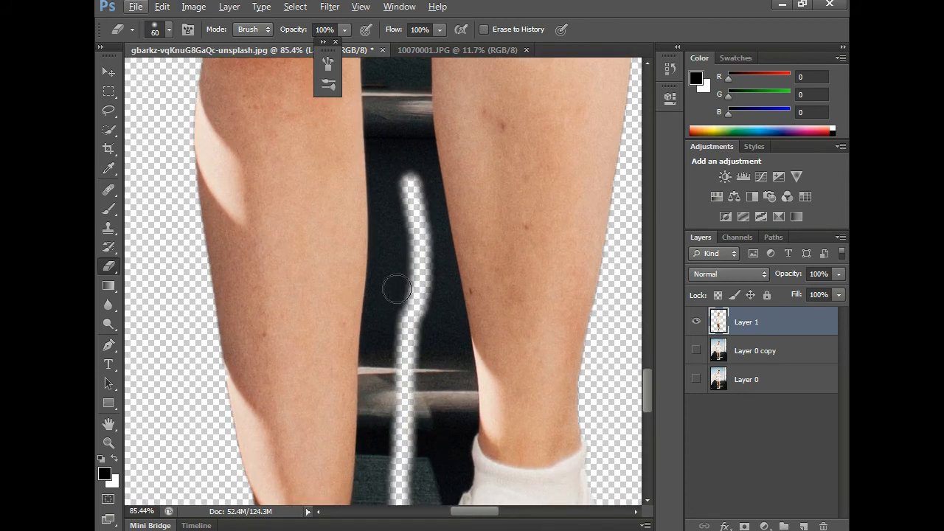
mouse_move(397, 267)
mouse_down()
mouse_move(391, 339)
mouse_move(396, 211)
mouse_move(380, 391)
mouse_move(428, 384)
mouse_move(440, 299)
mouse_move(423, 242)
mouse_move(403, 346)
mouse_move(388, 349)
mouse_move(381, 312)
mouse_move(424, 376)
mouse_up()
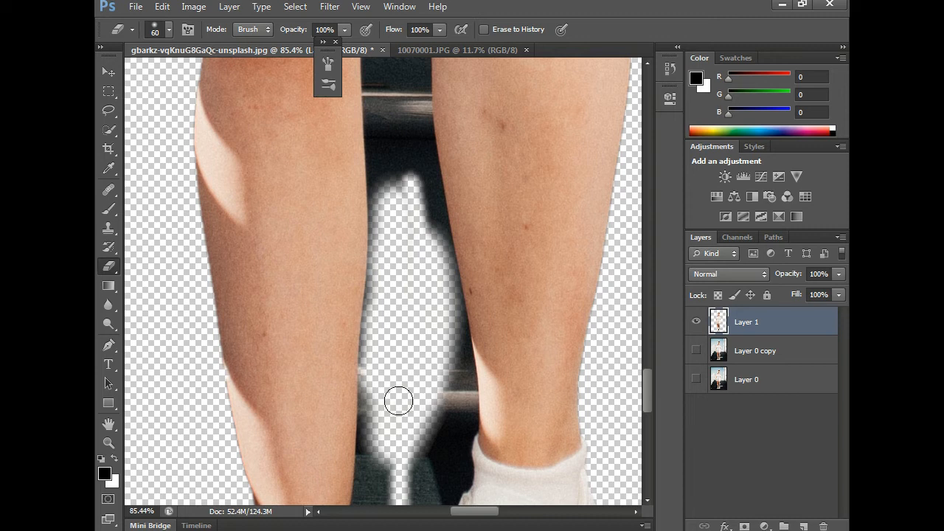
scroll(395, 310, down, 5)
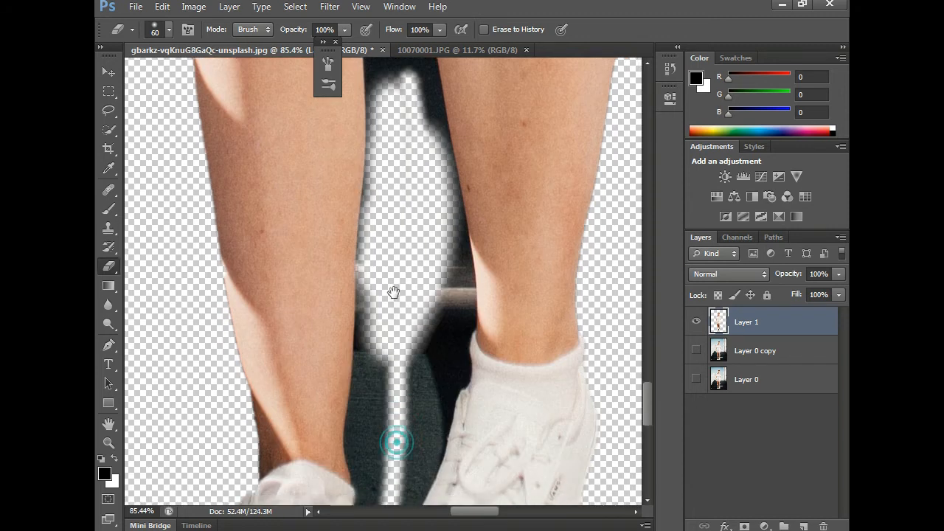
mouse_move(415, 152)
mouse_down()
mouse_move(402, 290)
mouse_move(368, 391)
mouse_move(362, 273)
mouse_up()
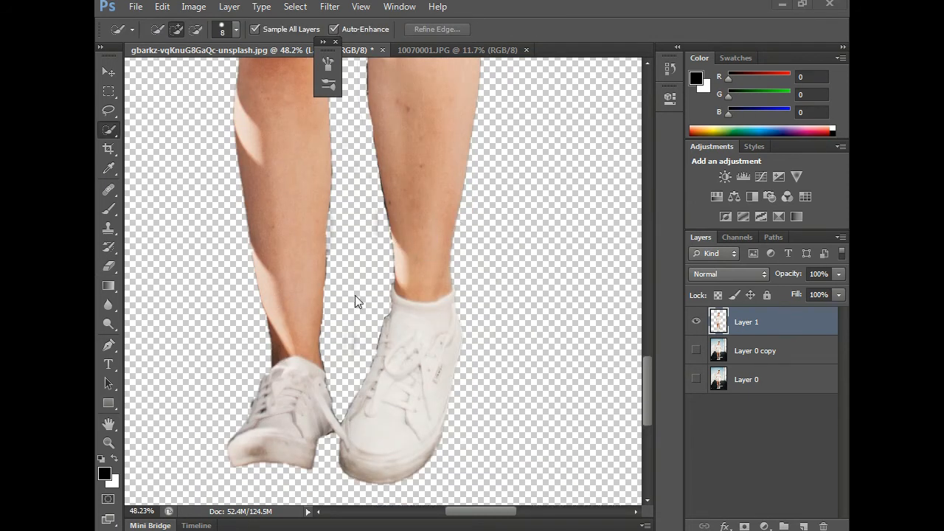
- Duplicate the cut-out woman's layer and move the copy into the 10070001.JPG staircase photo
click(109, 72)
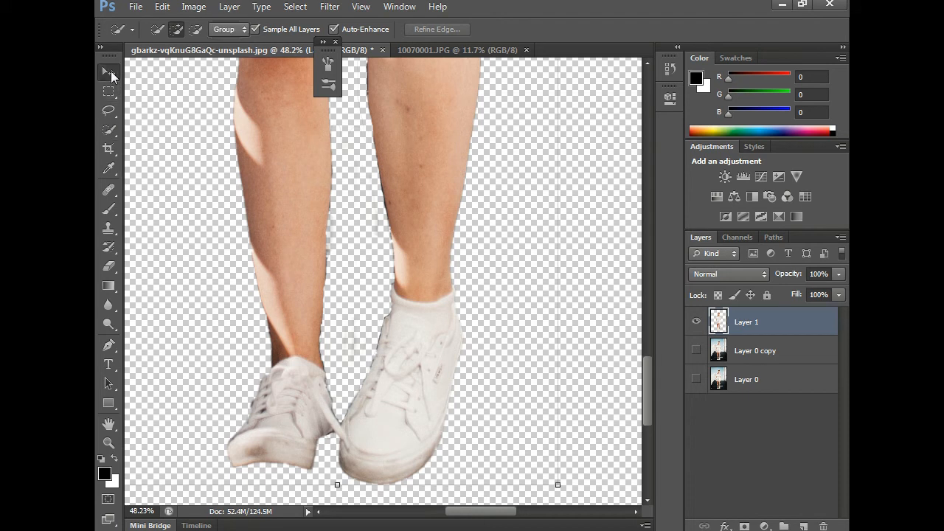
scroll(247, 252, down, 10)
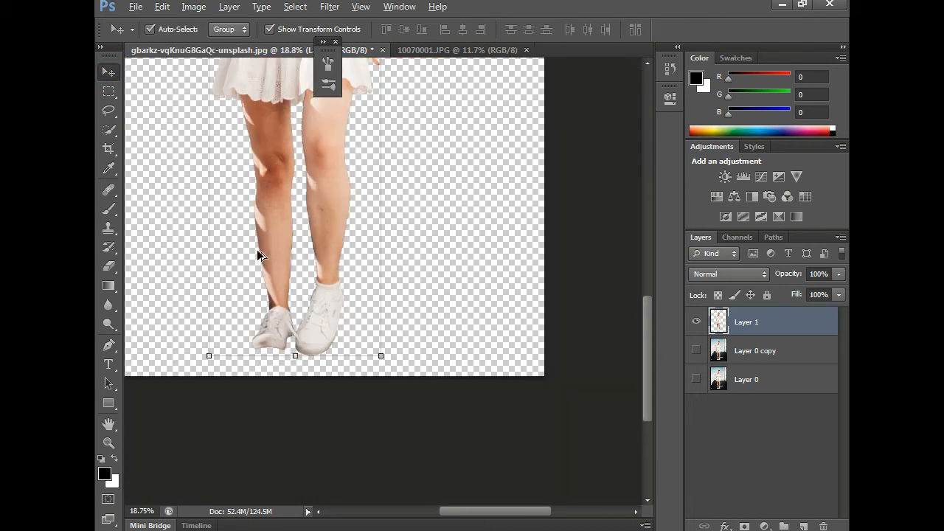
click(114, 72)
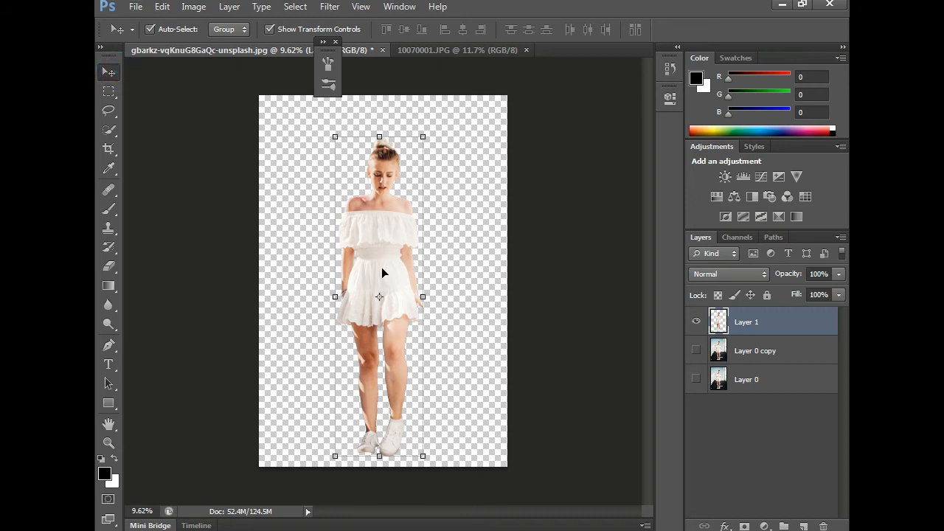
key(ctrl+k)
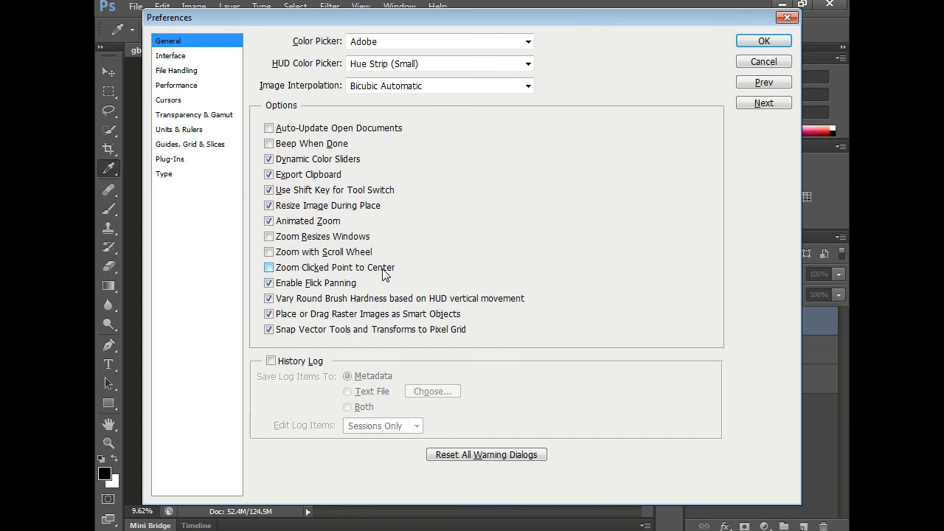
click(768, 64)
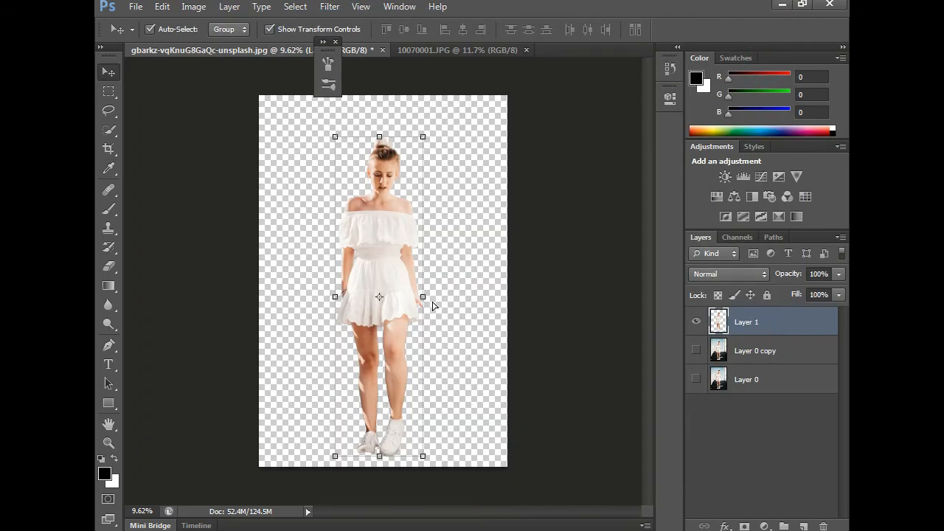
key(ctrl+j)
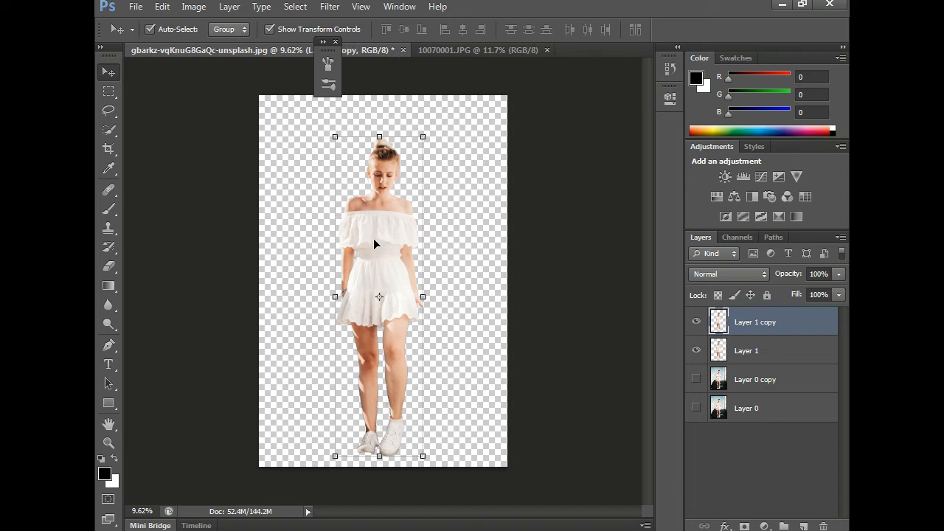
drag(377, 269, 454, 63)
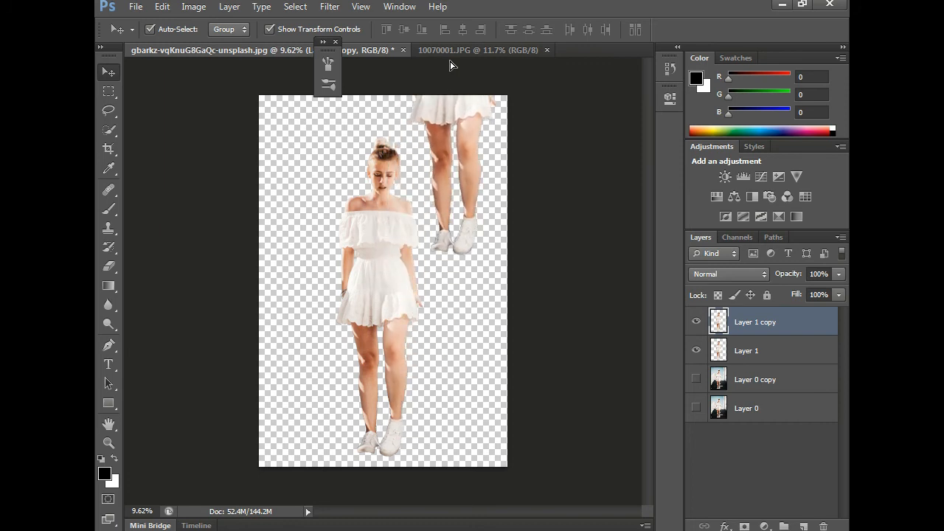
click(453, 48)
drag(451, 251, 452, 252)
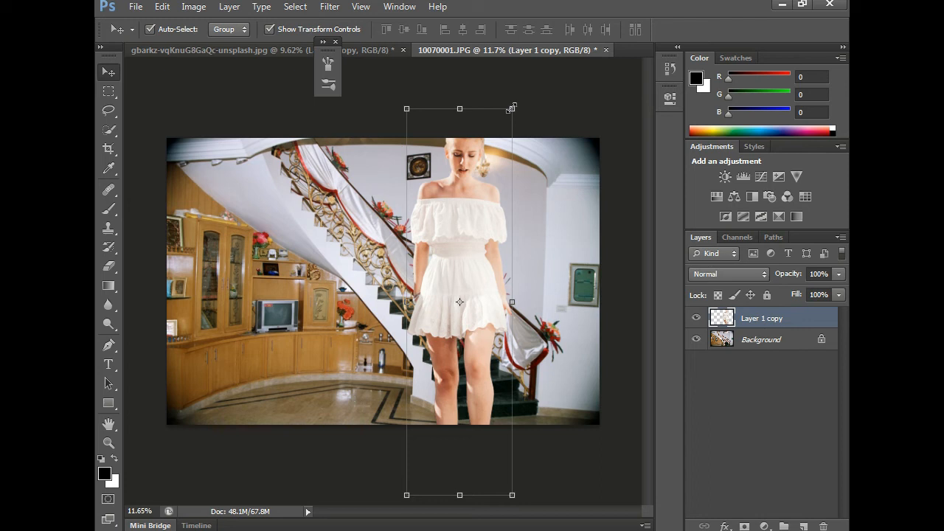
- Scale the woman to about 35.6% and place her standing on the lower steps of the indoor staircase
drag(512, 109, 462, 224)
drag(457, 270, 478, 290)
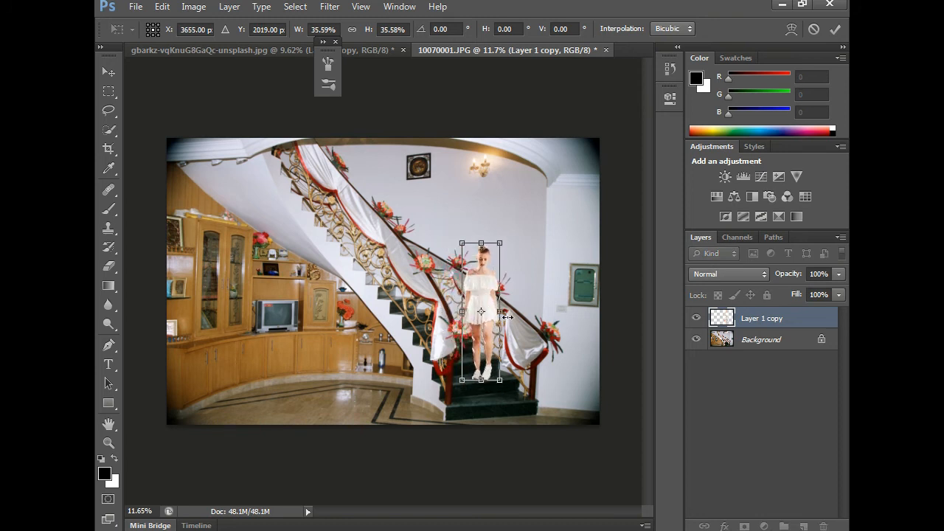
scroll(509, 352, up, 2)
scroll(507, 369, up, 3)
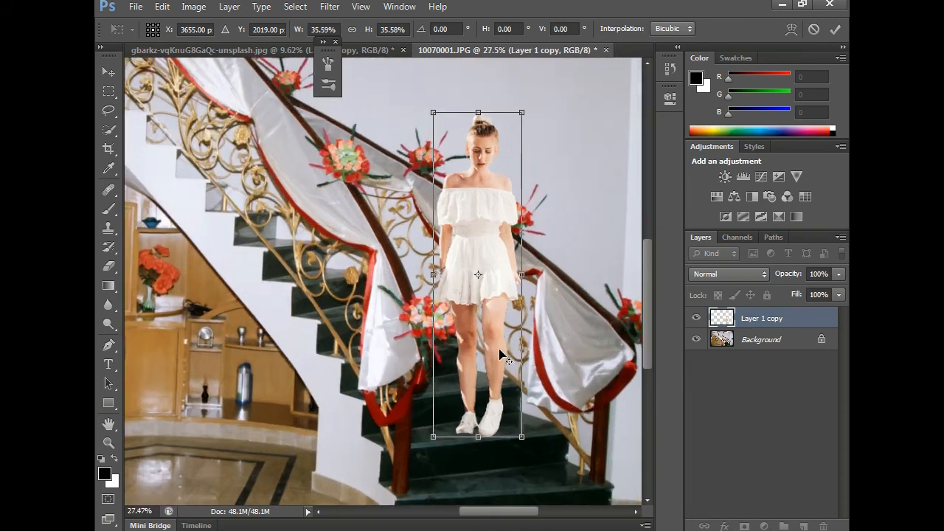
scroll(500, 355, down, 1)
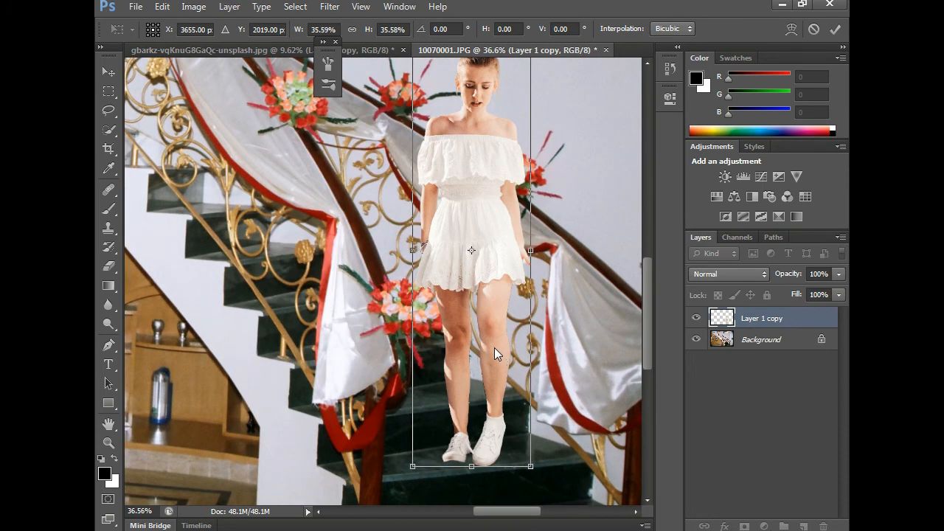
key(alt+space)
key(Escape)
key(Return)
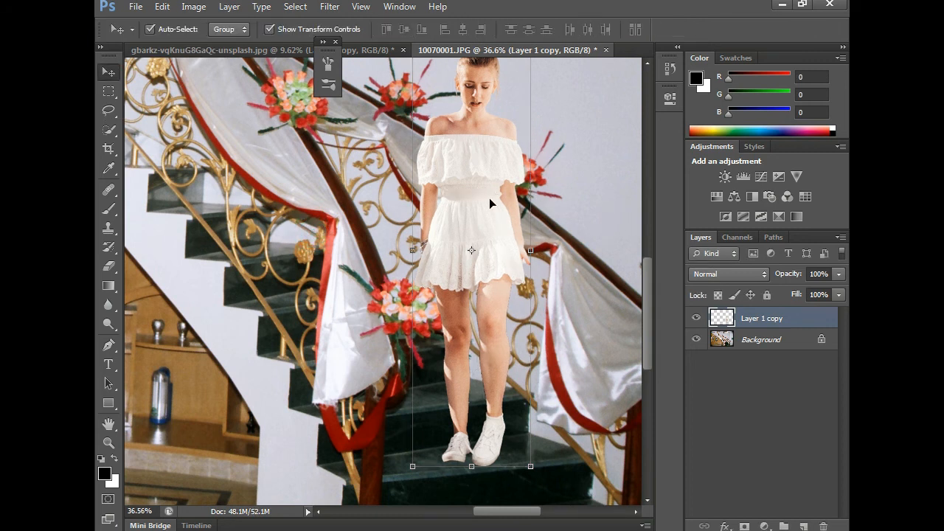
- Deselect the woman's layer and add a new empty layer above it
scroll(489, 198, down, 3)
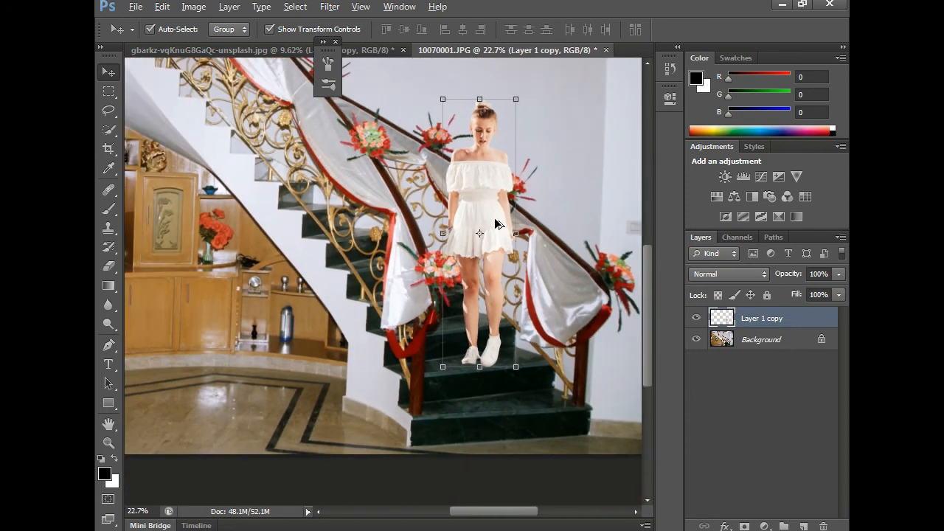
scroll(496, 223, down, 3)
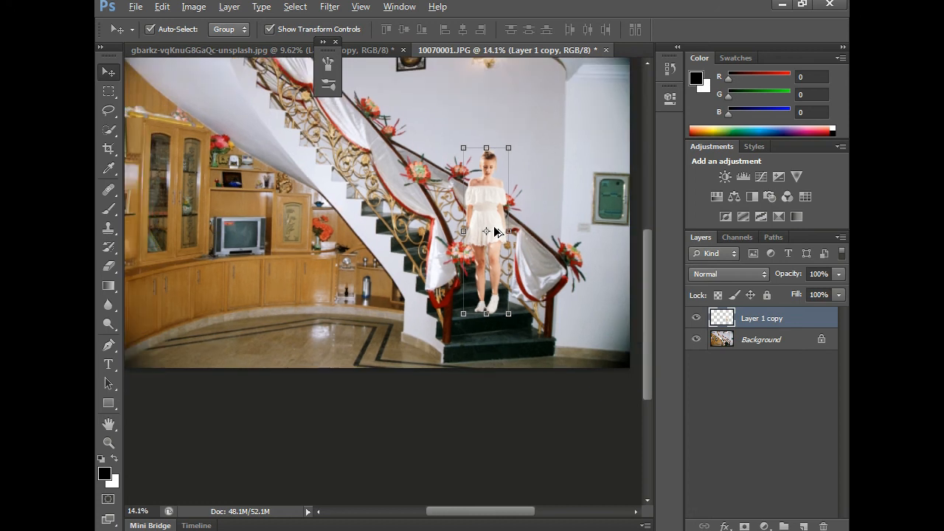
key(alt)
click(513, 374)
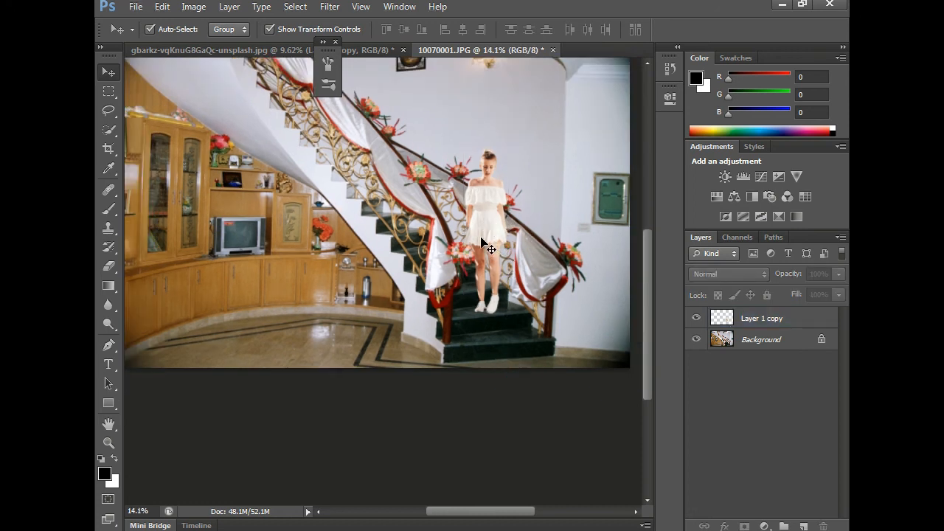
scroll(482, 238, up, 5)
key(alt)
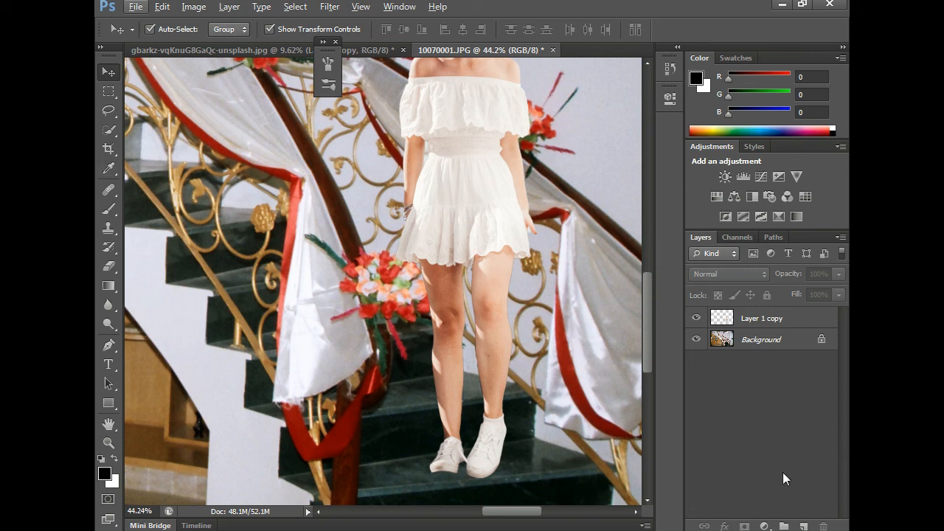
click(804, 526)
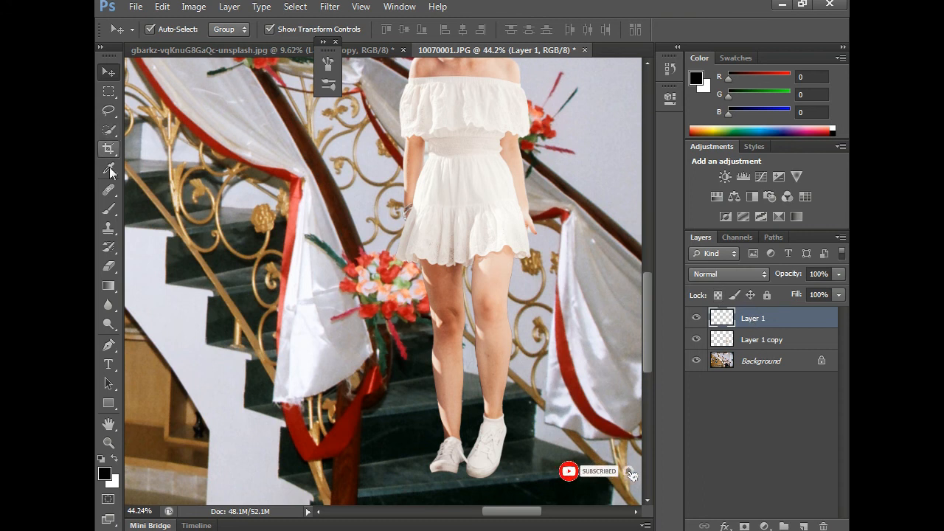
- Paint black contact shadows along the soles of both shoes with a 13-pixel Brush on the new layer
click(109, 131)
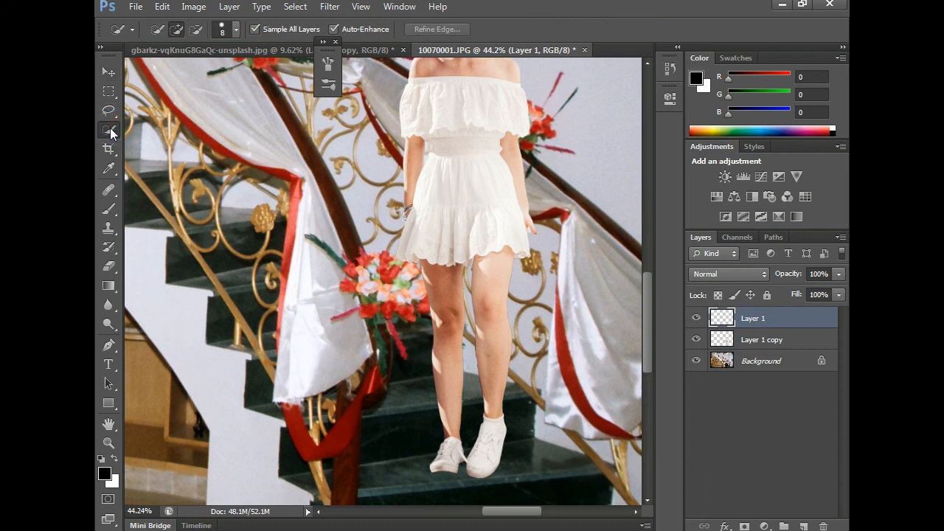
click(110, 209)
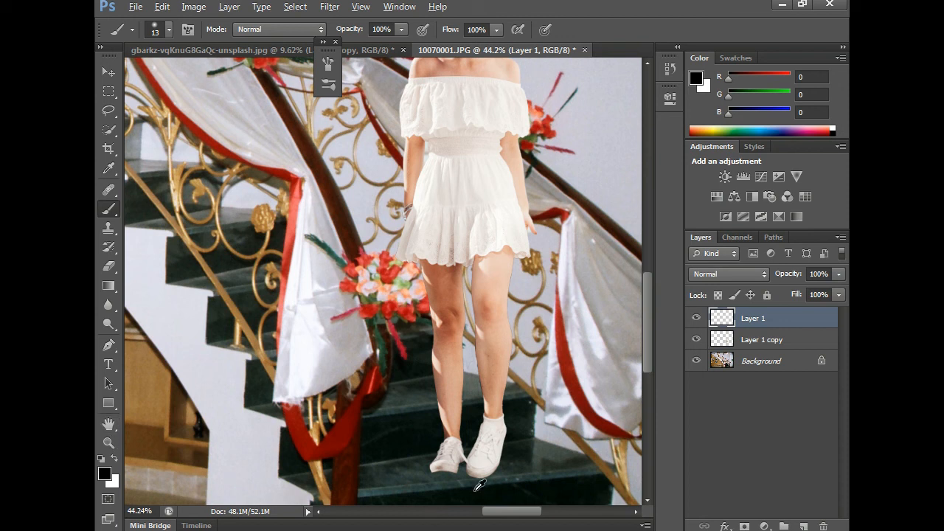
scroll(476, 476, up, 3)
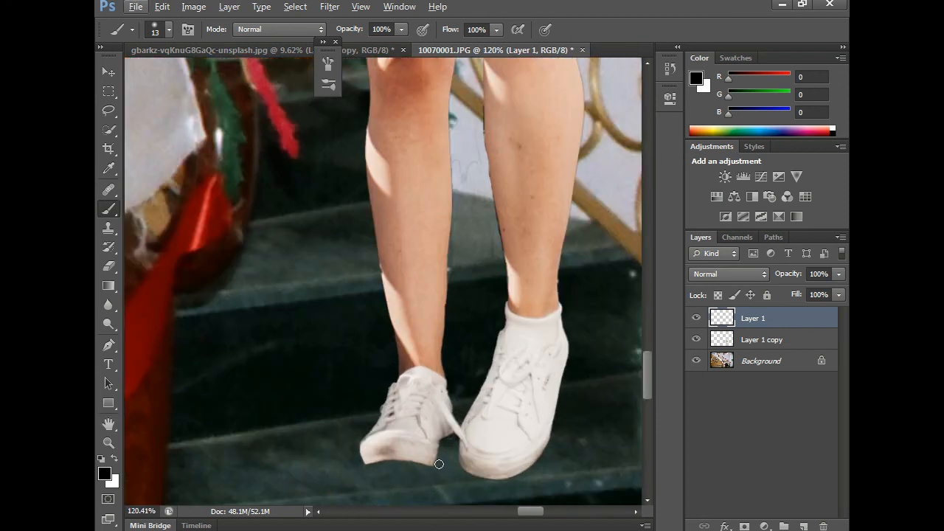
mouse_move(441, 446)
mouse_down()
mouse_move(417, 467)
mouse_move(356, 461)
mouse_up()
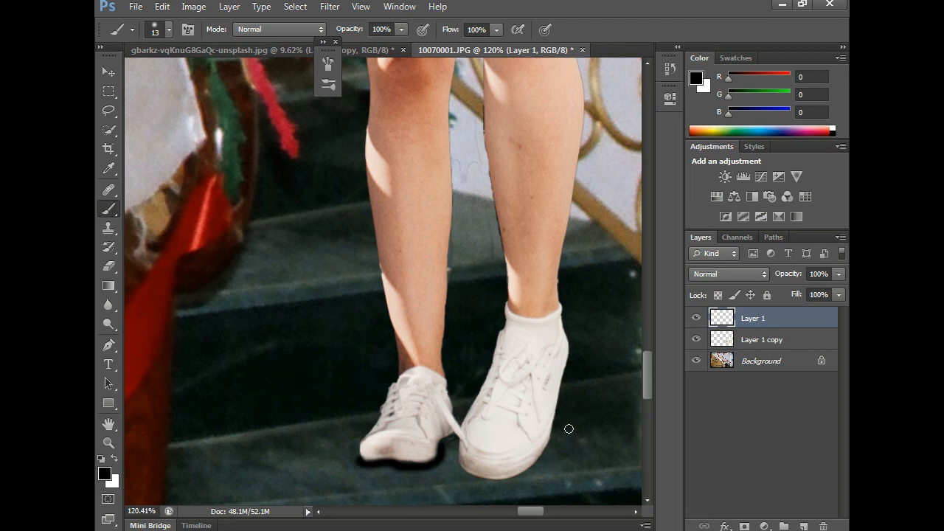
mouse_move(558, 404)
mouse_down()
mouse_move(544, 458)
mouse_move(507, 476)
mouse_up()
mouse_move(495, 479)
mouse_down()
mouse_move(464, 472)
mouse_move(455, 452)
mouse_up()
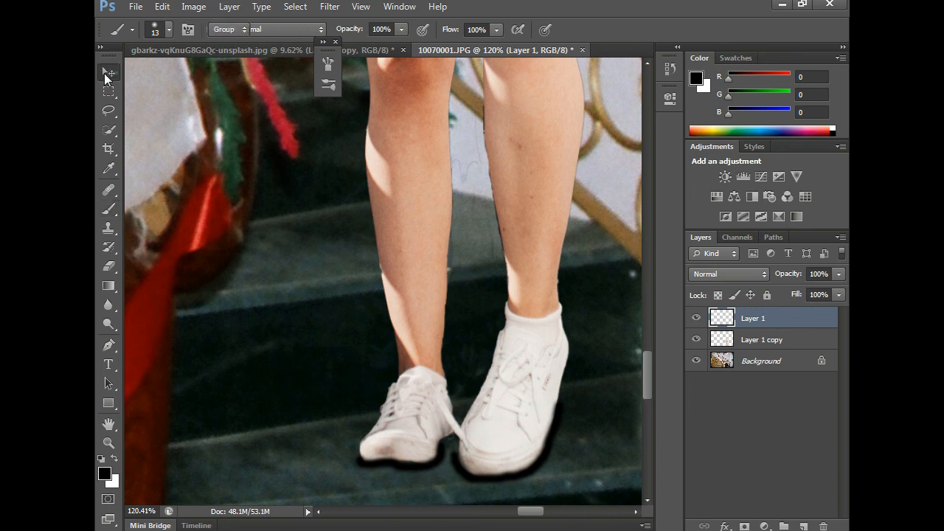
- Lower the opacity of the painted shoe-shadow layer to 43% and leave no layer selected
click(105, 72)
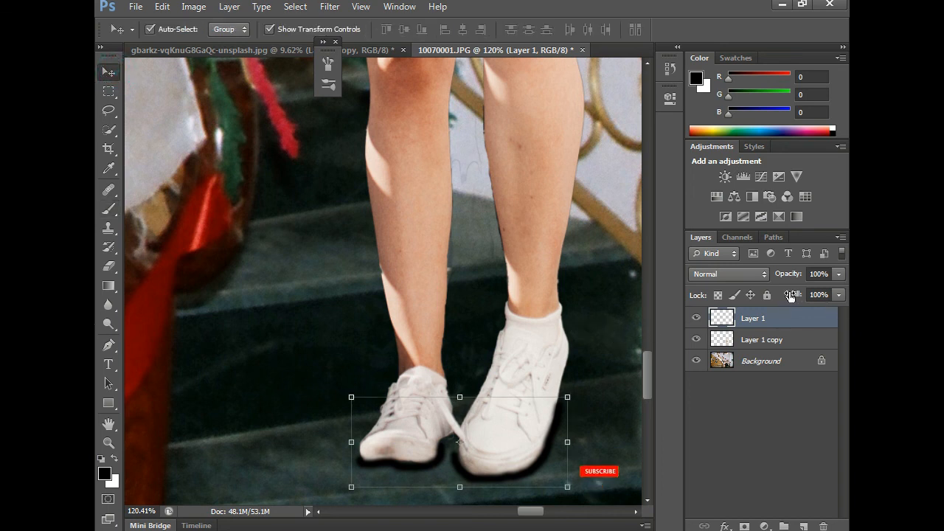
click(839, 274)
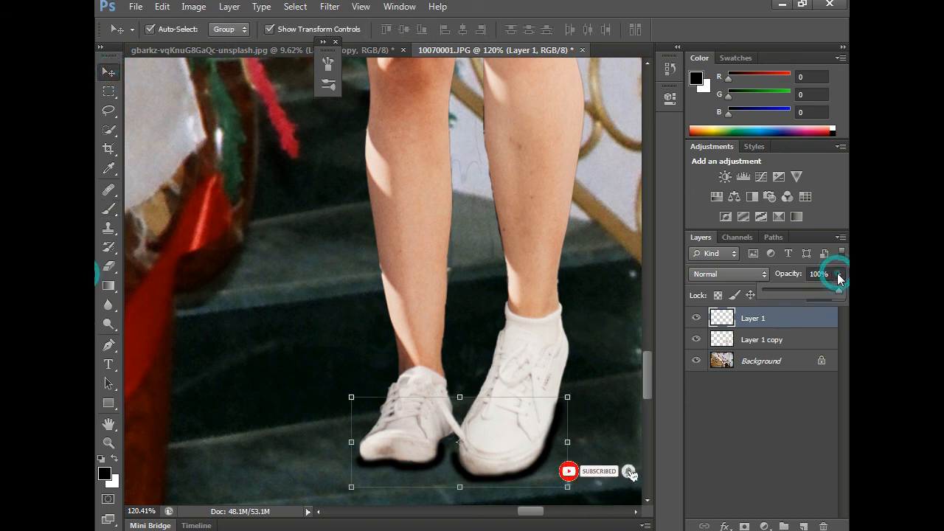
drag(839, 290, 796, 289)
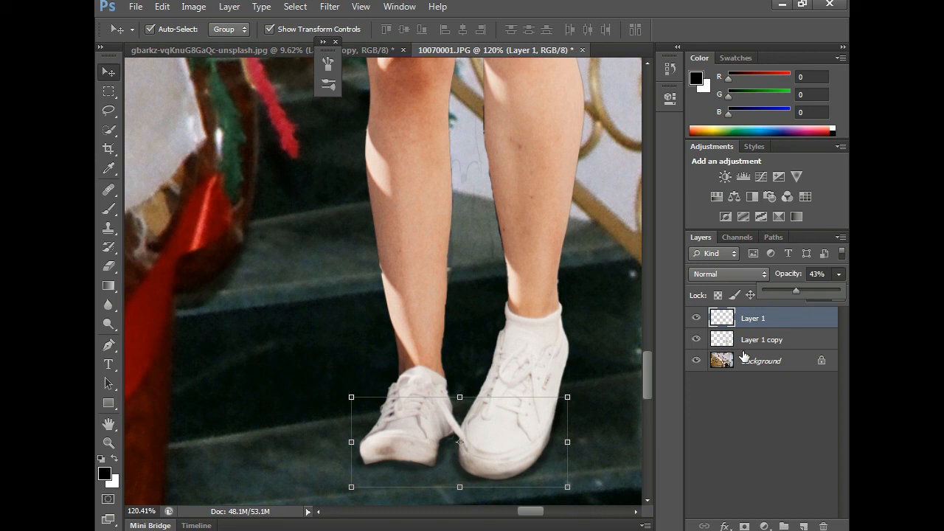
click(596, 269)
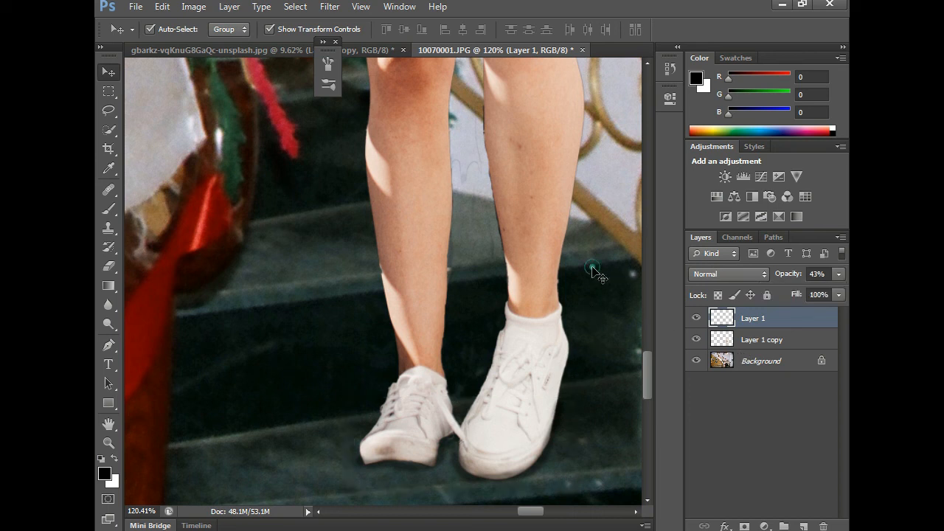
- Examine the finished composite, checking the shoe shadows, the woman's face and shoulder edges, and her placement within the whole staircase photo
scroll(550, 317, down, 8)
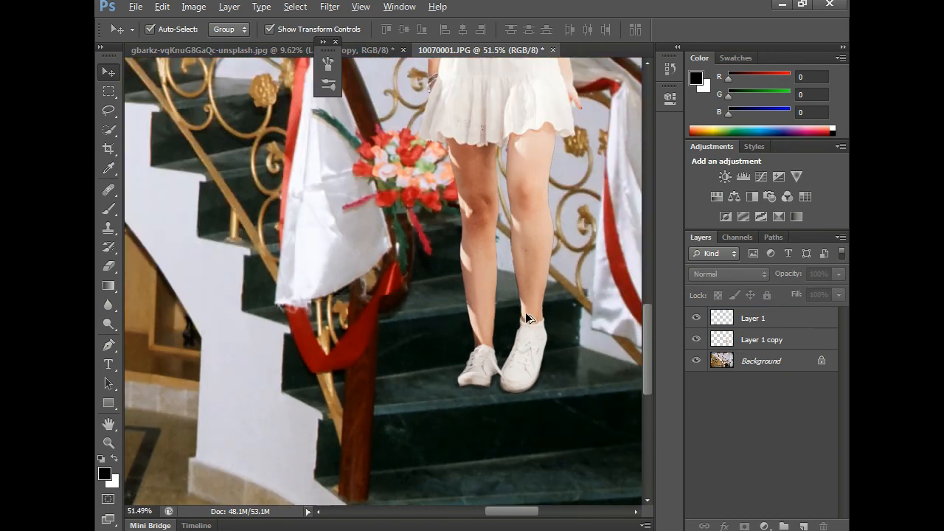
scroll(525, 312, down, 4)
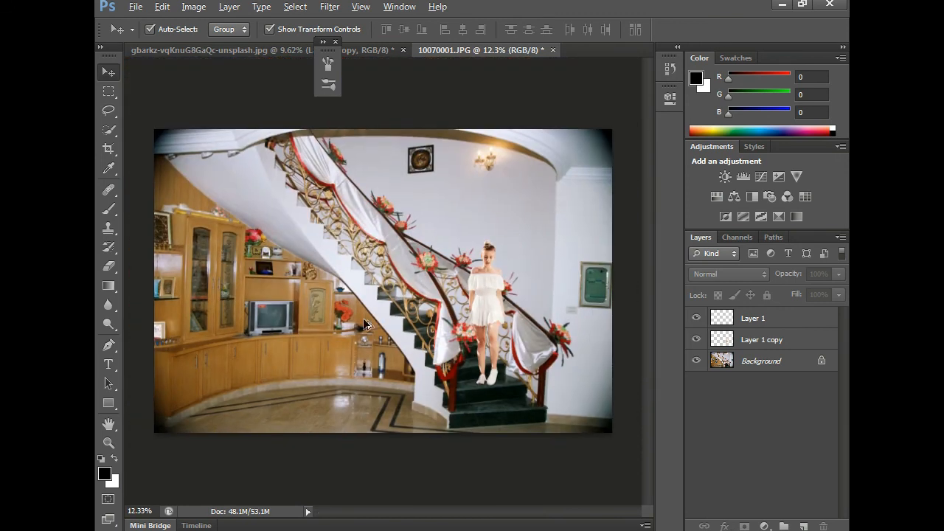
scroll(480, 295, up, 2)
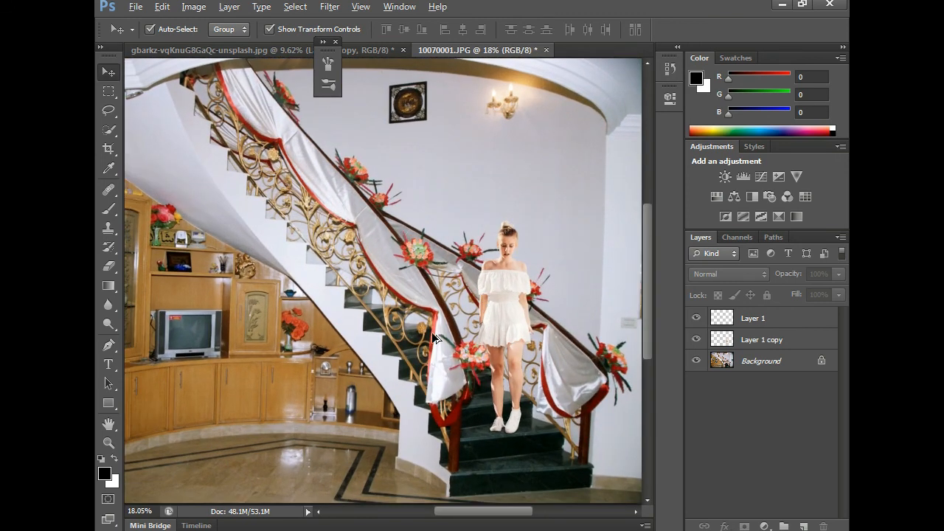
scroll(505, 375, up, 3)
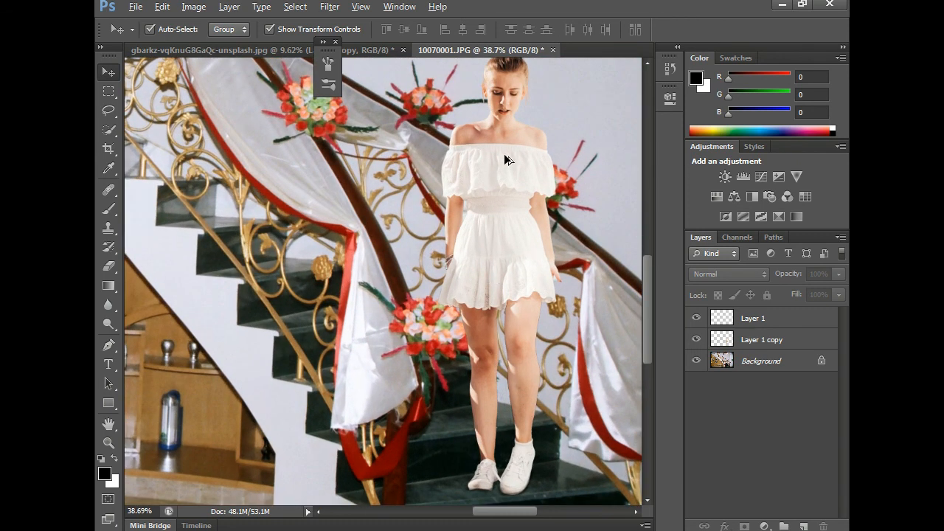
scroll(516, 96, up, 5)
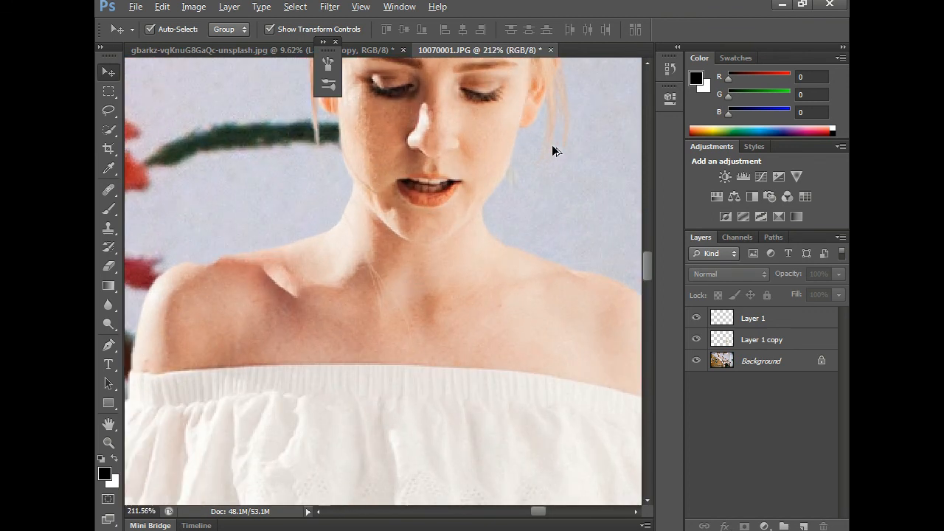
scroll(513, 147, down, 6)
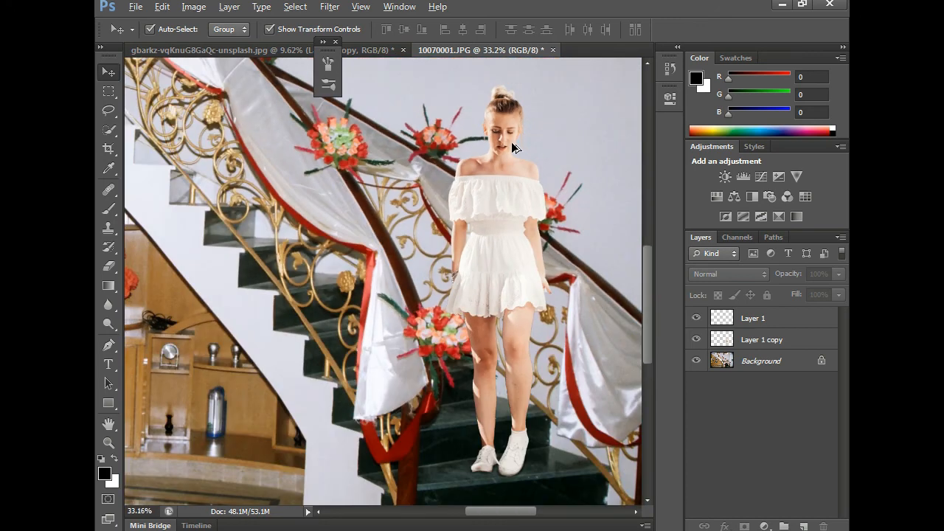
scroll(516, 155, down, 1)
scroll(510, 250, down, 1)
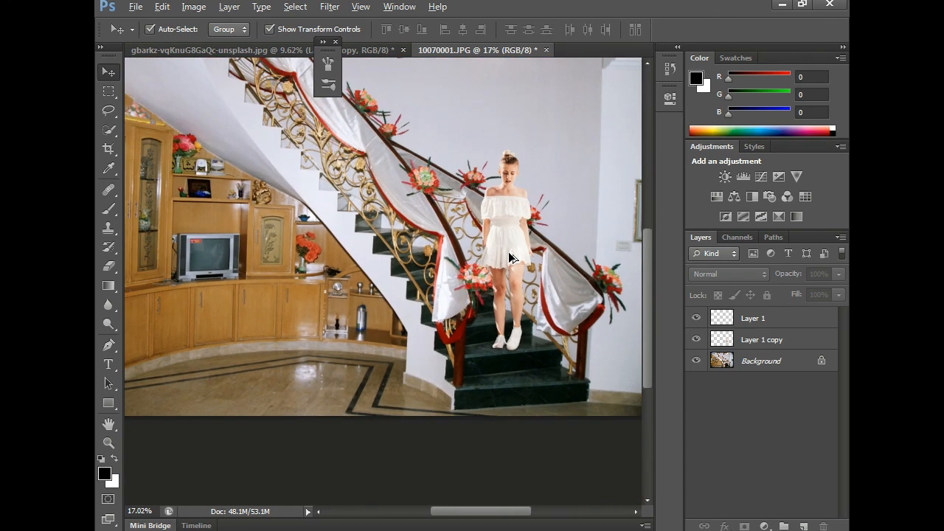
scroll(511, 255, down, 1)
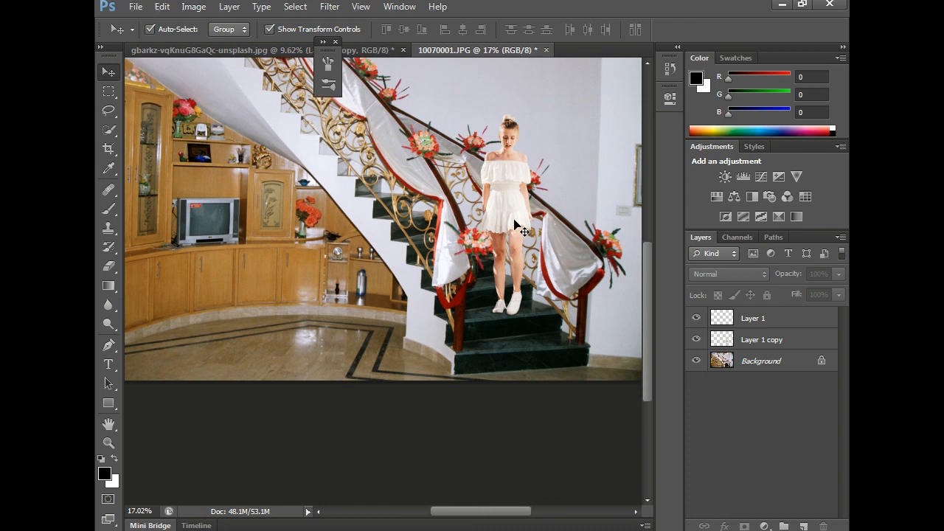
scroll(514, 216, down, 1)
scroll(482, 253, up, 1)
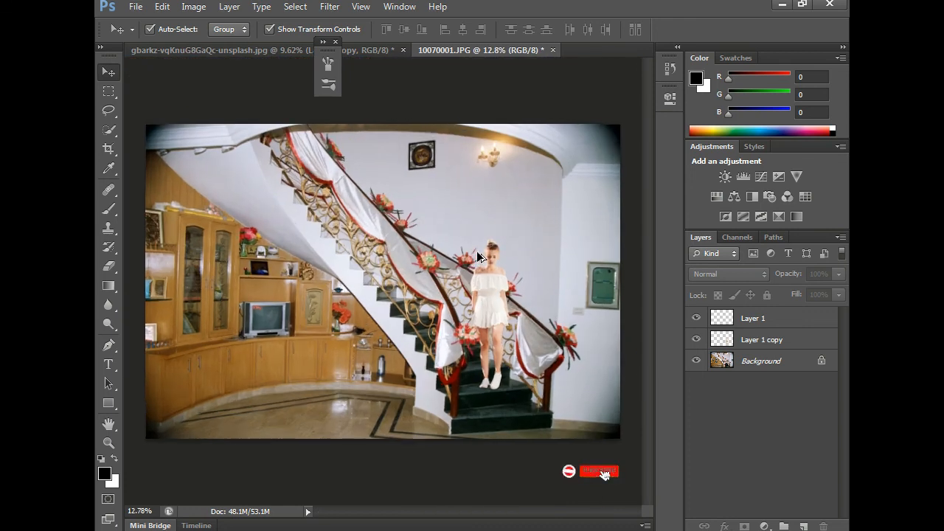